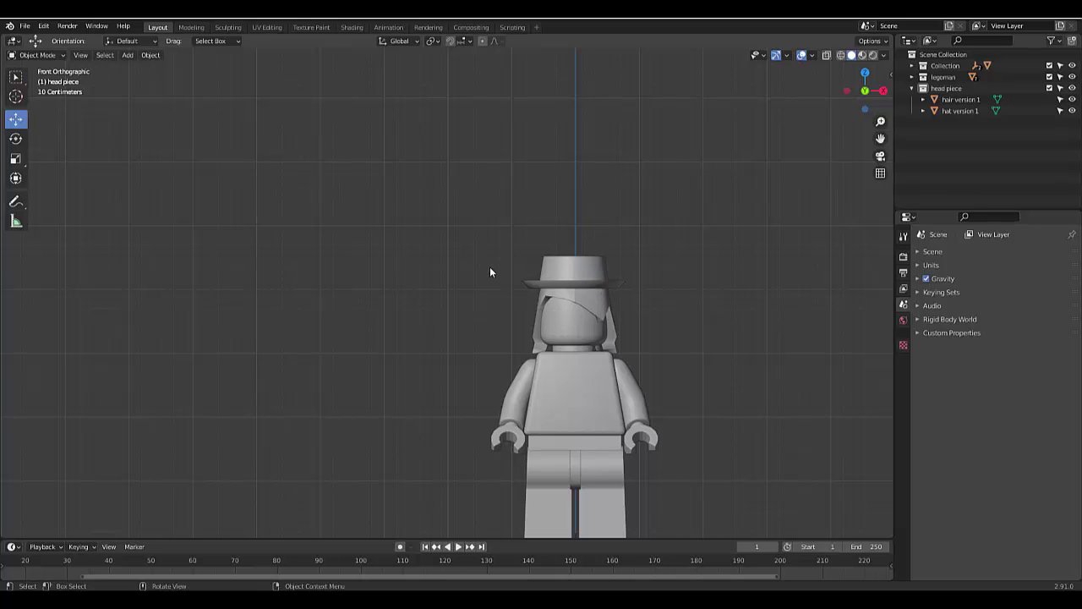
Select the old hat version 1 on the minifigure
scroll(565, 262, up, 4)
click(564, 261)
scroll(565, 260, up, 6)
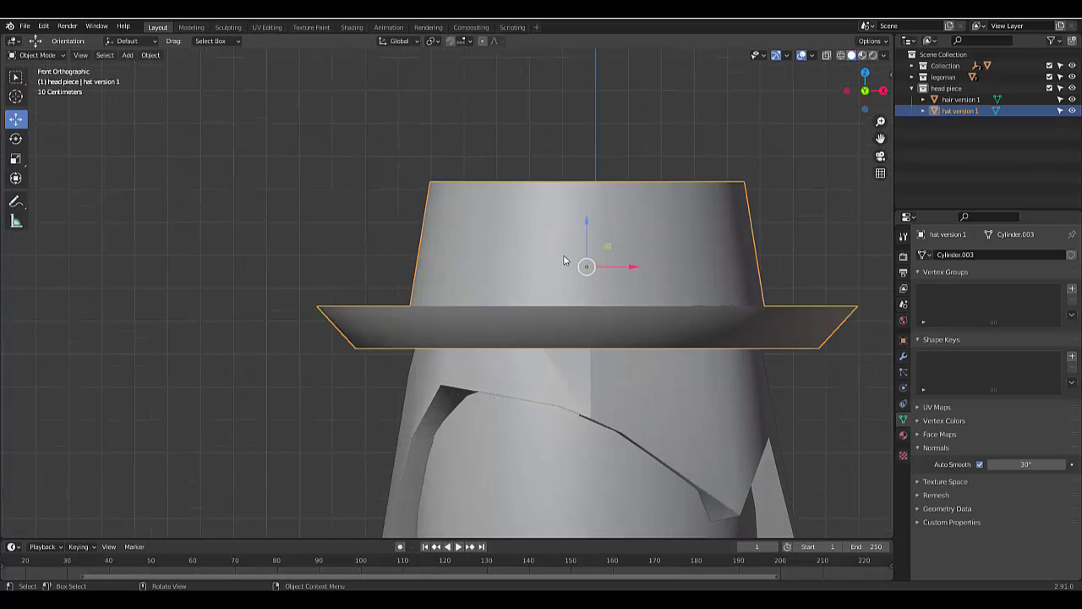
scroll(565, 261, down, 5)
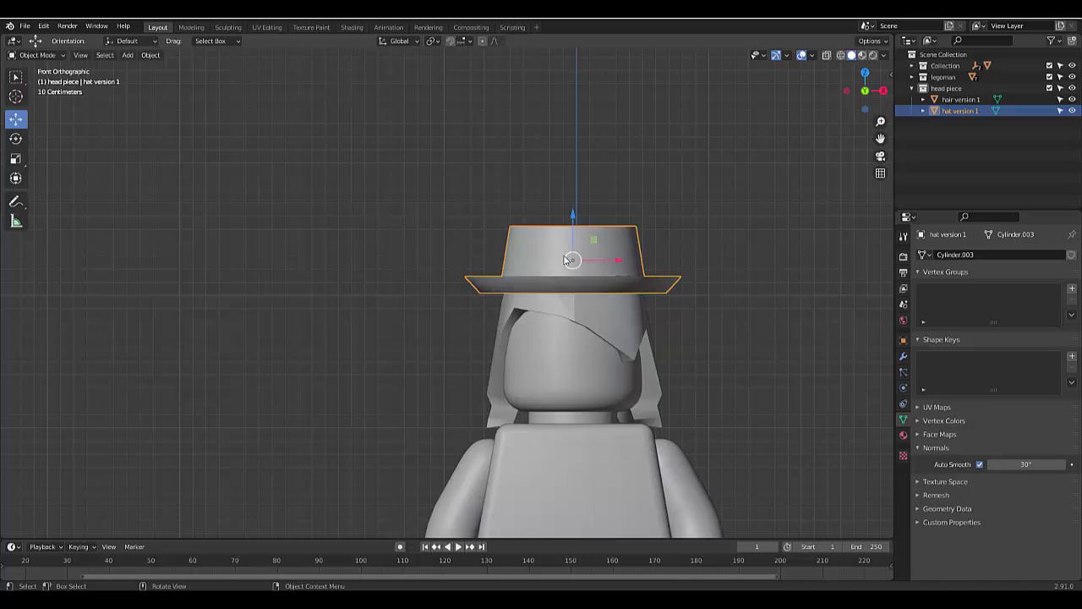
scroll(565, 260, down, 5)
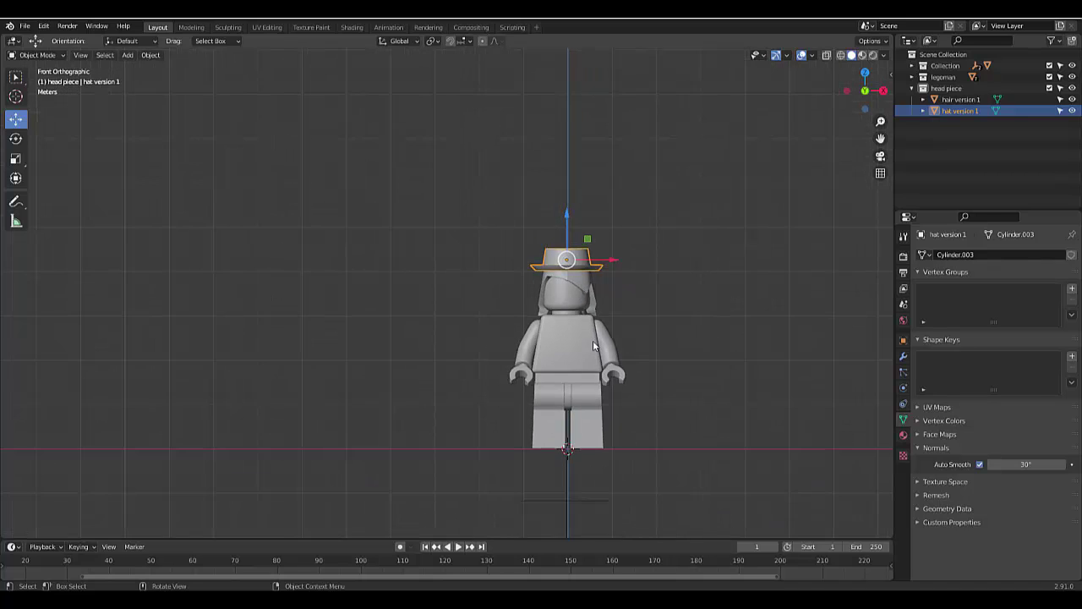
scroll(592, 340, up, 4)
scroll(485, 85, up, 3)
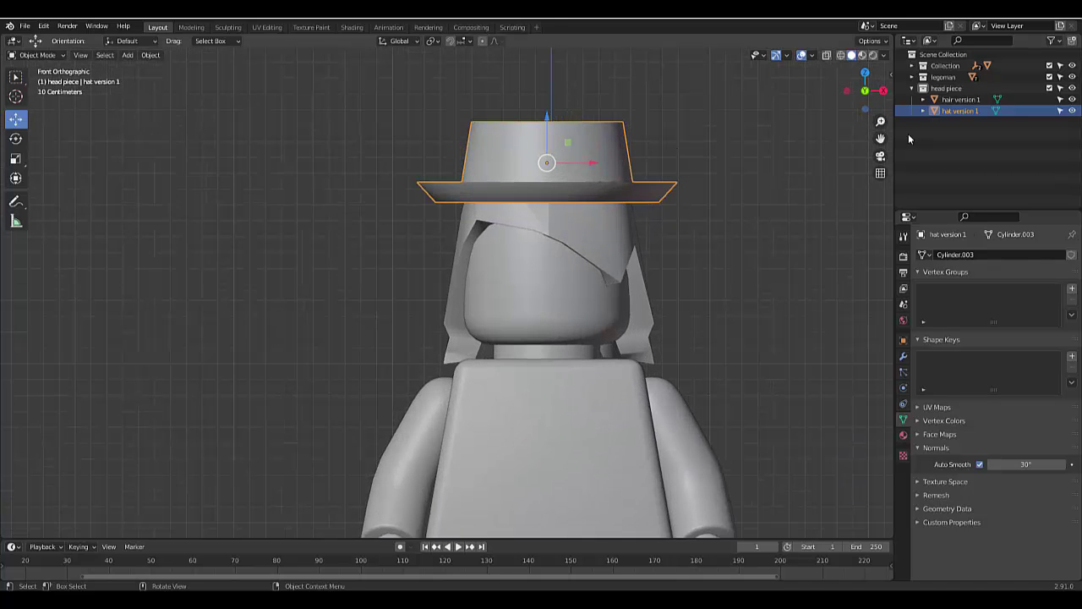
Hide hat version 1 and hair version 1 in the Outliner to expose the bare head
click(1072, 111)
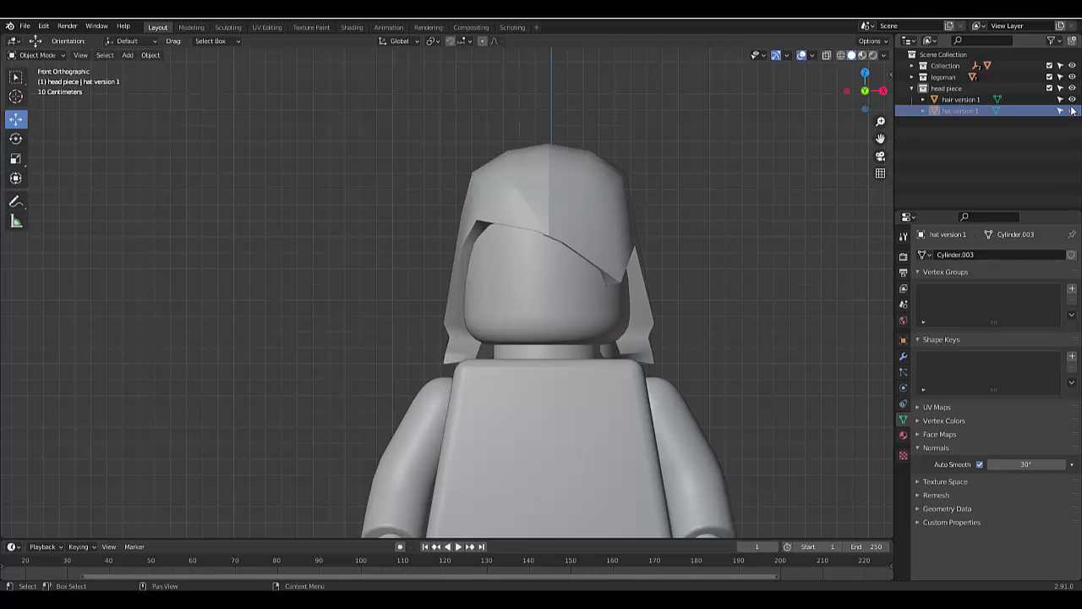
click(1072, 98)
scroll(584, 163, up, 3)
scroll(584, 163, down, 5)
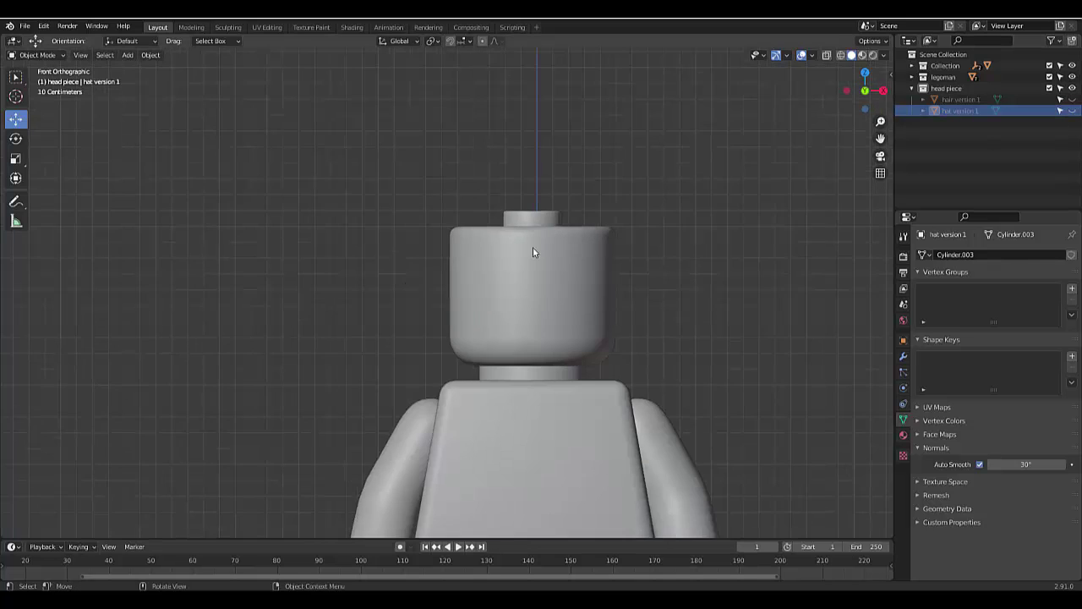
middle_drag(533, 247, 465, 343)
scroll(522, 272, up, 1)
Add a 32-vertex, 1 m circle mesh from the front view
key(KP_1)
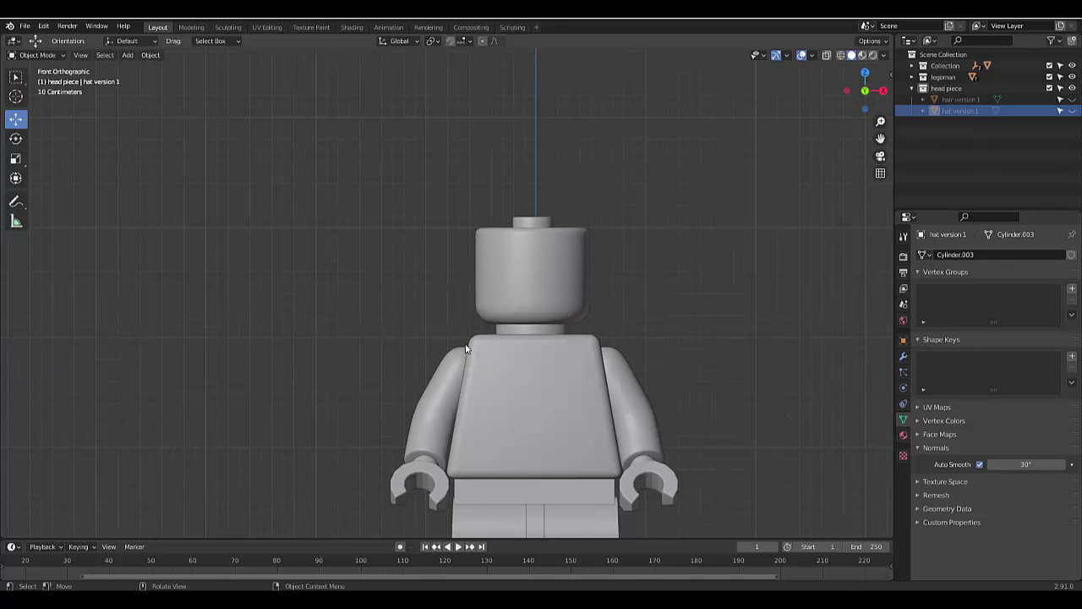
scroll(496, 286, down, 5)
key(shift+a)
mouse_move(482, 309)
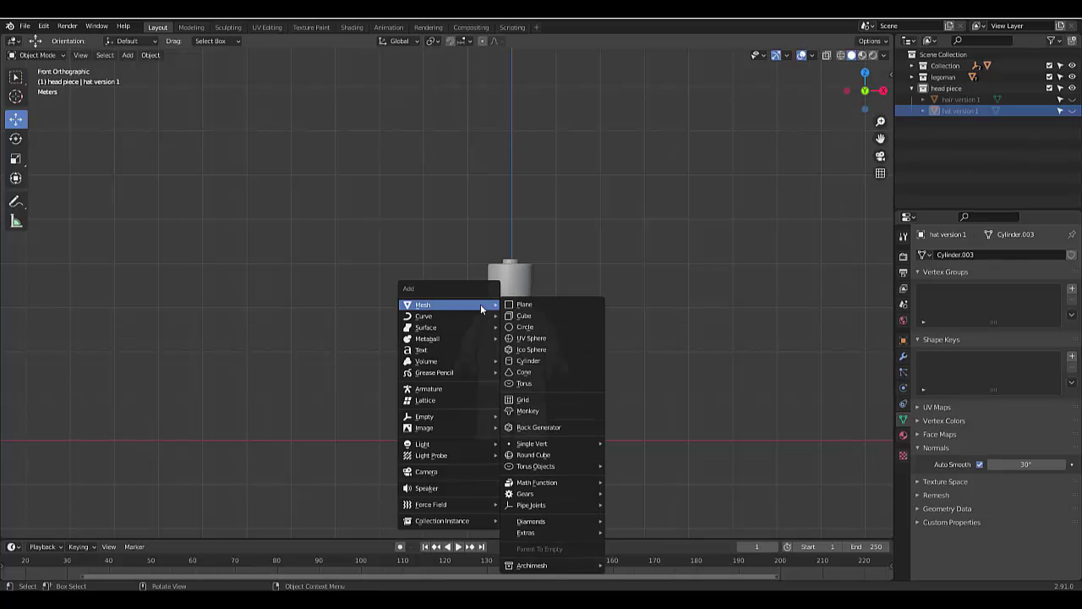
click(532, 328)
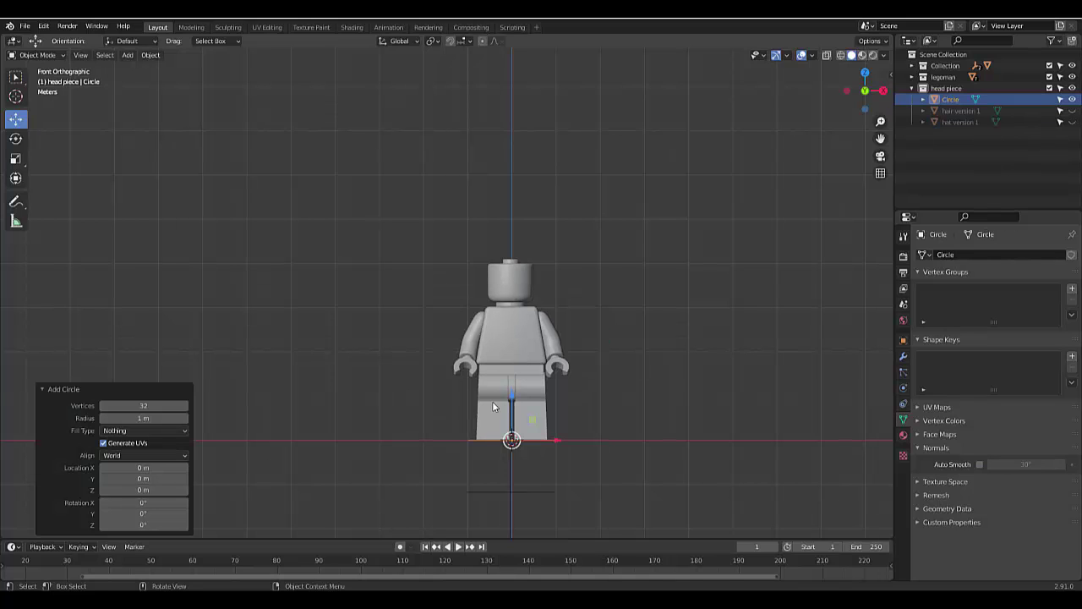
Move the circle up 3.9295 m to the top of the minifigure's head
key(KP_7)
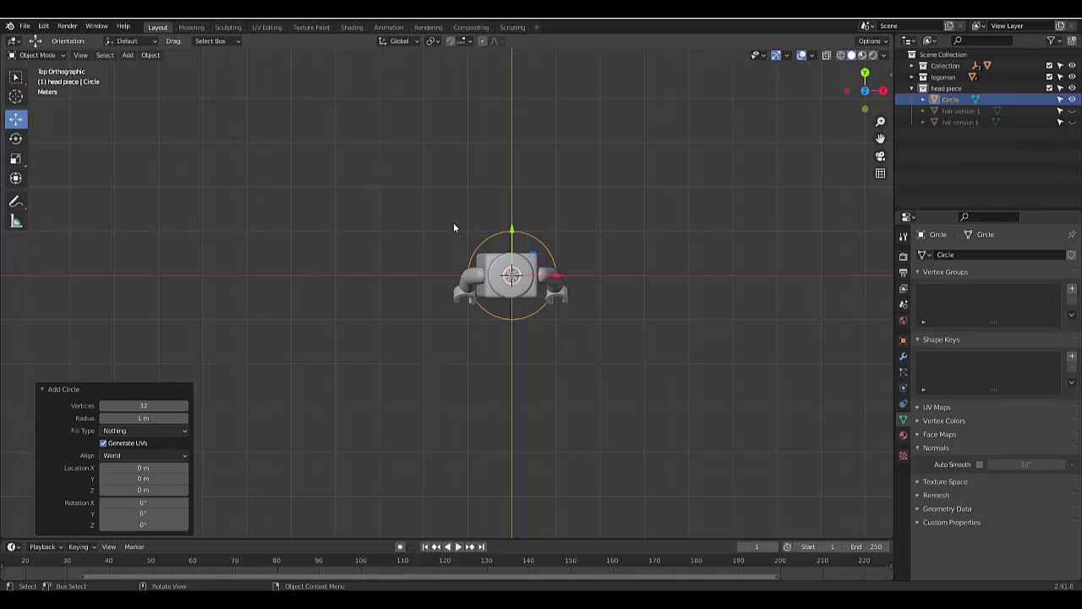
key(KP_1)
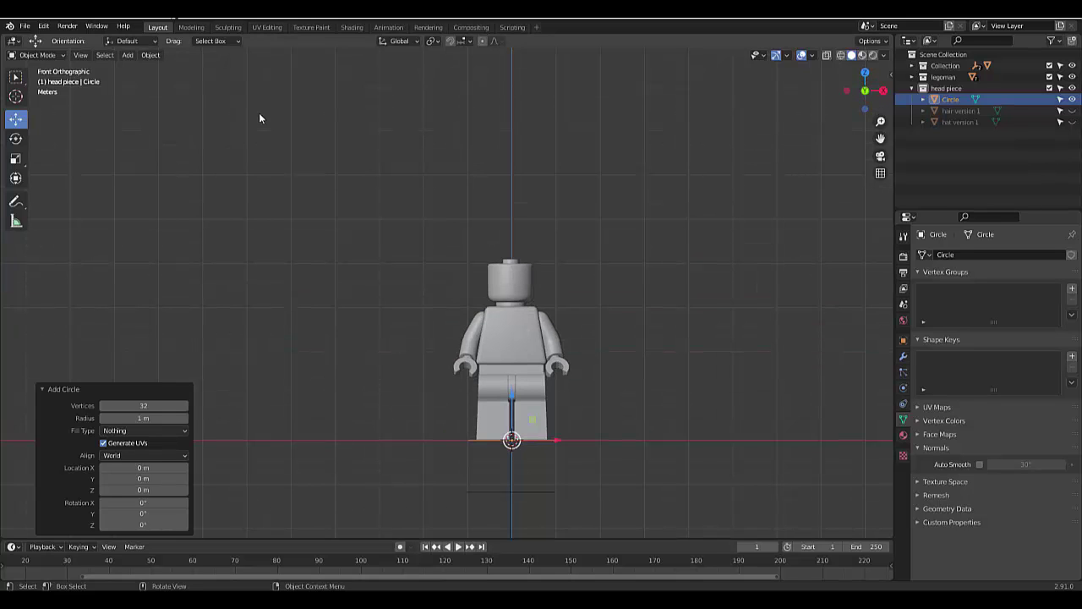
key(g)
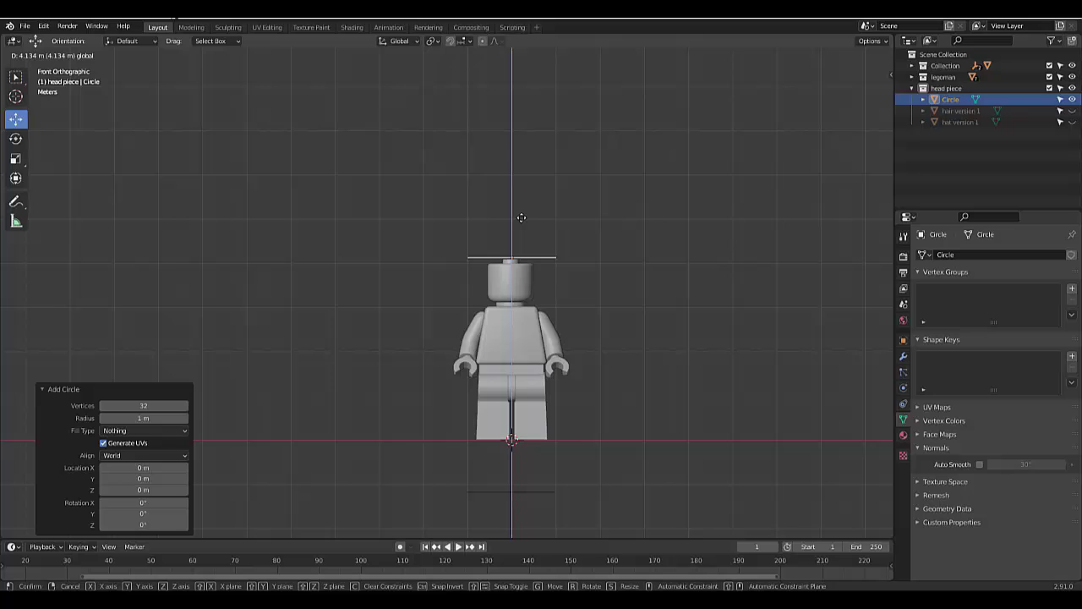
click(521, 229)
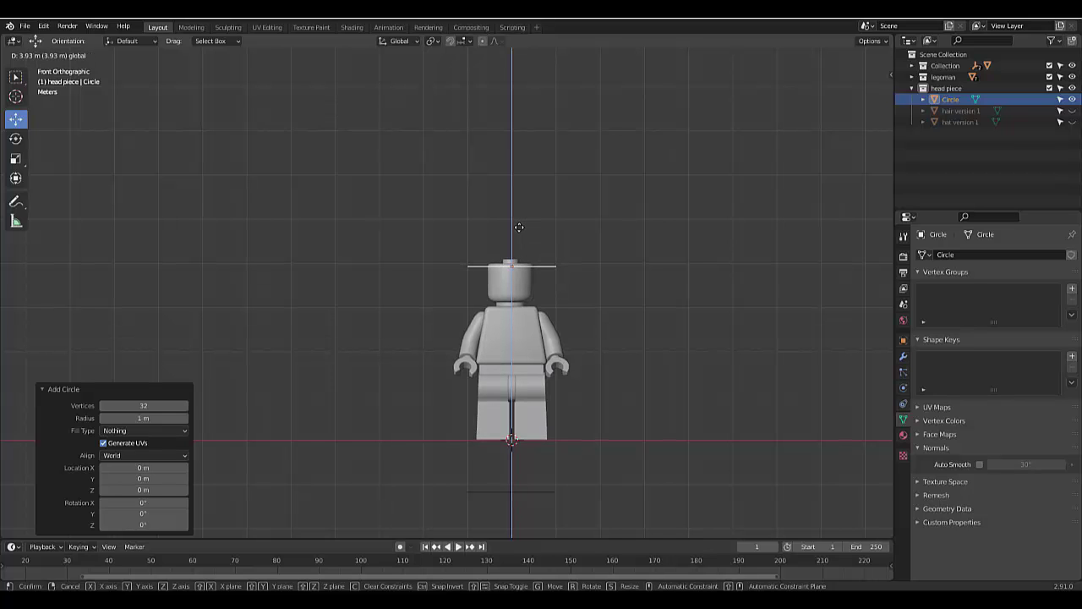
scroll(524, 252, up, 3)
scroll(524, 251, up, 8)
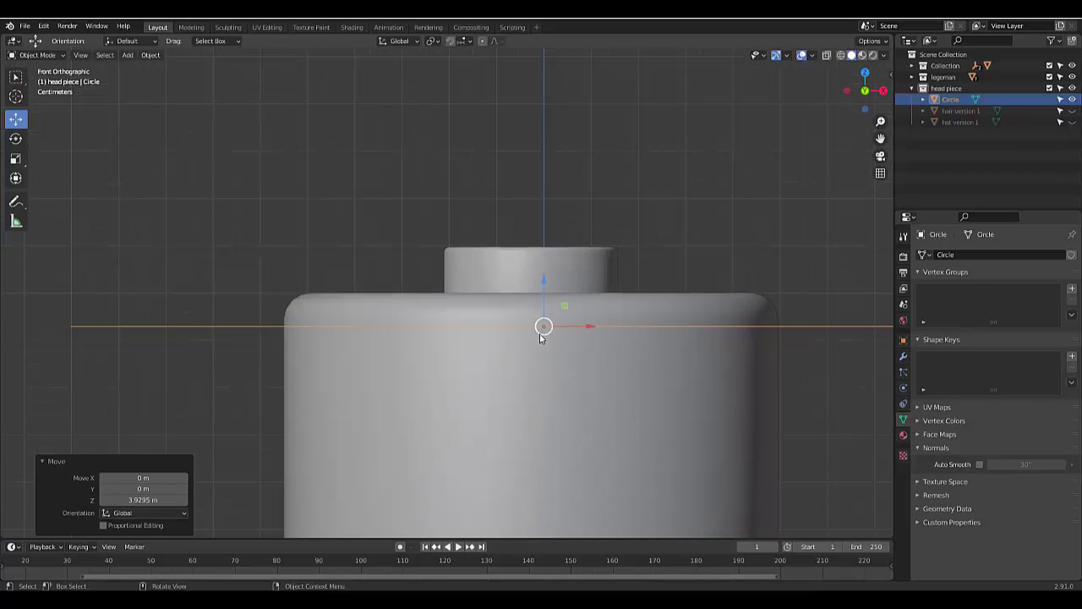
scroll(544, 330, down, 3)
scroll(578, 351, up, 1)
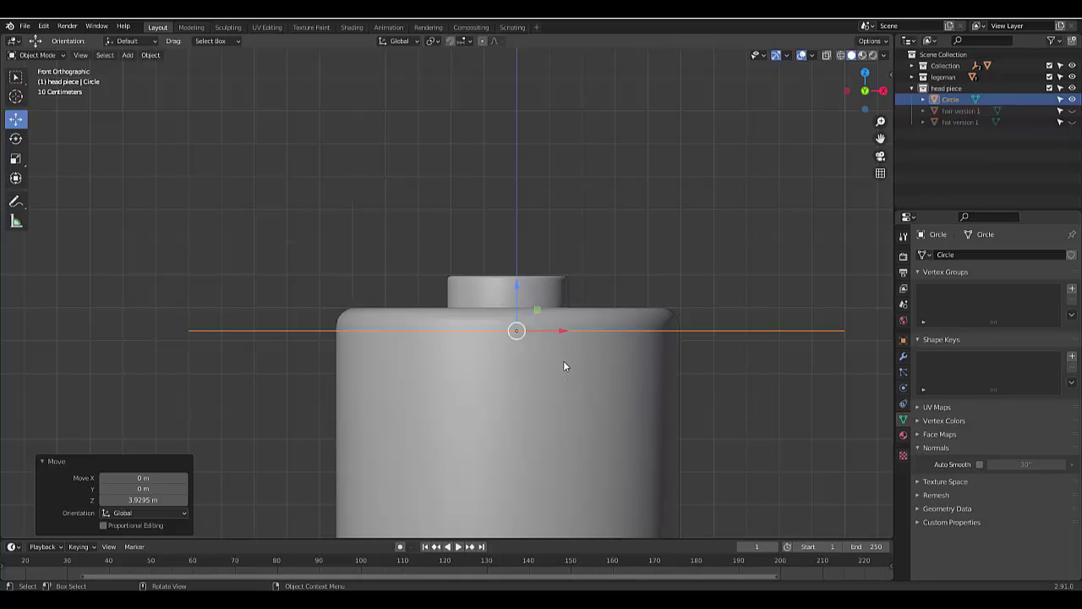
Enter Edit Mode on the circle and undo an accidental zero-length extrusion
key(Tab)
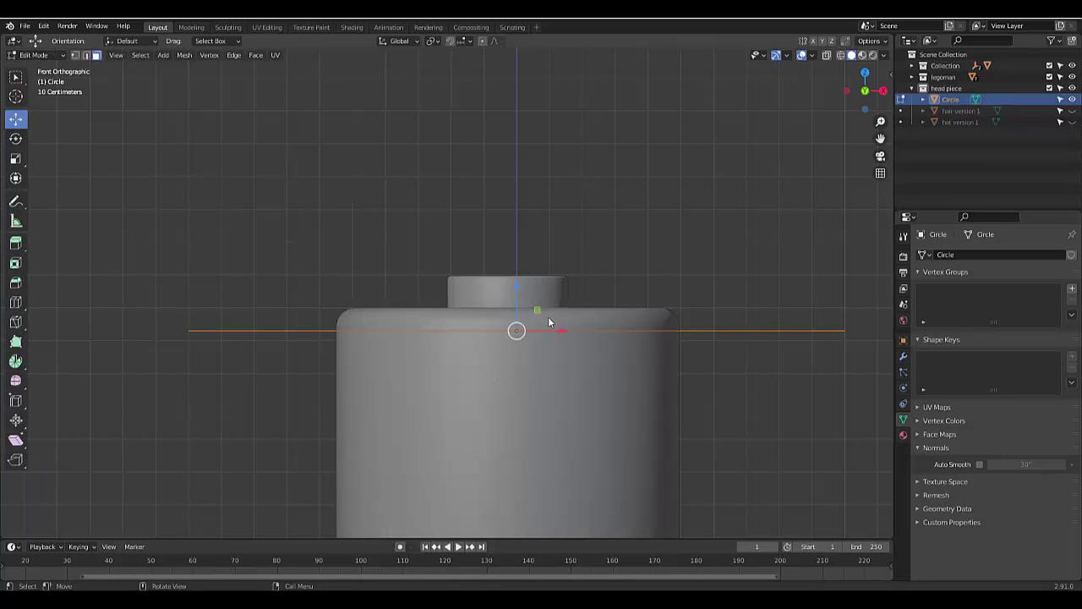
key(g)
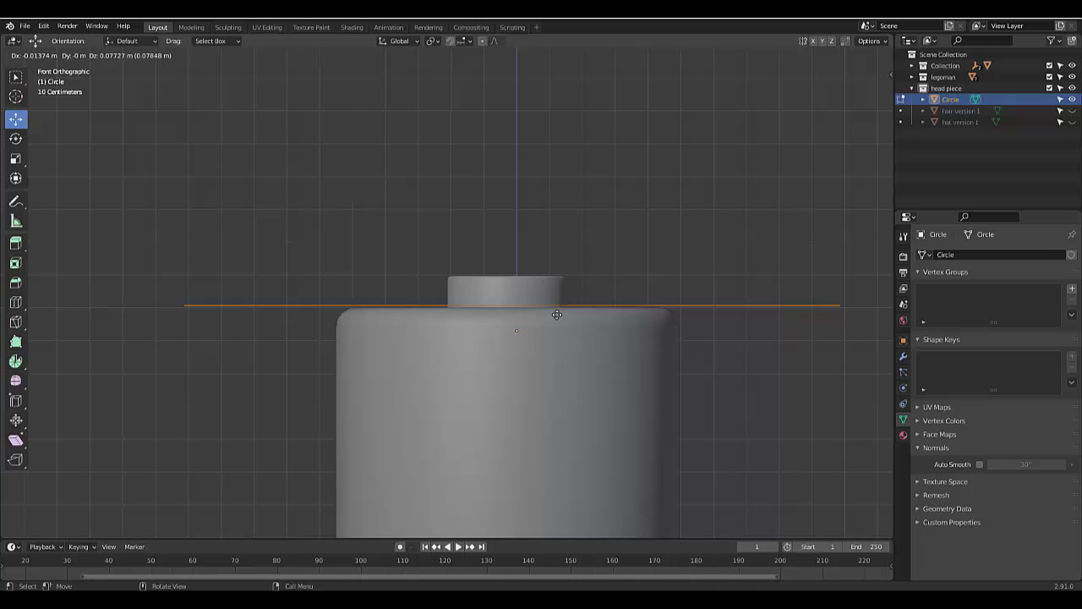
right_click(555, 318)
middle_drag(534, 359, 532, 397)
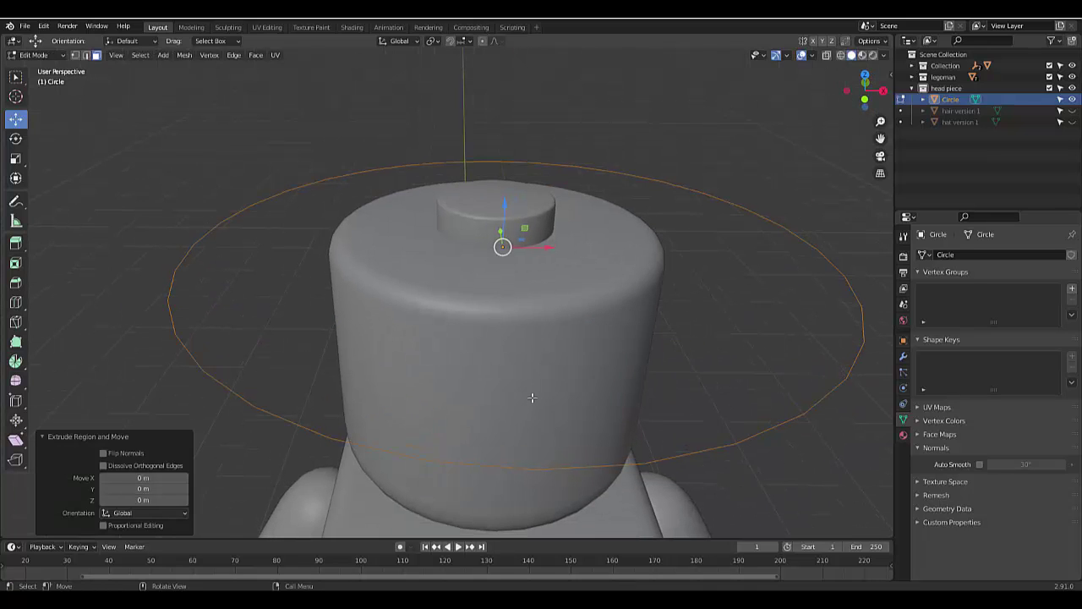
key(ctrl+z)
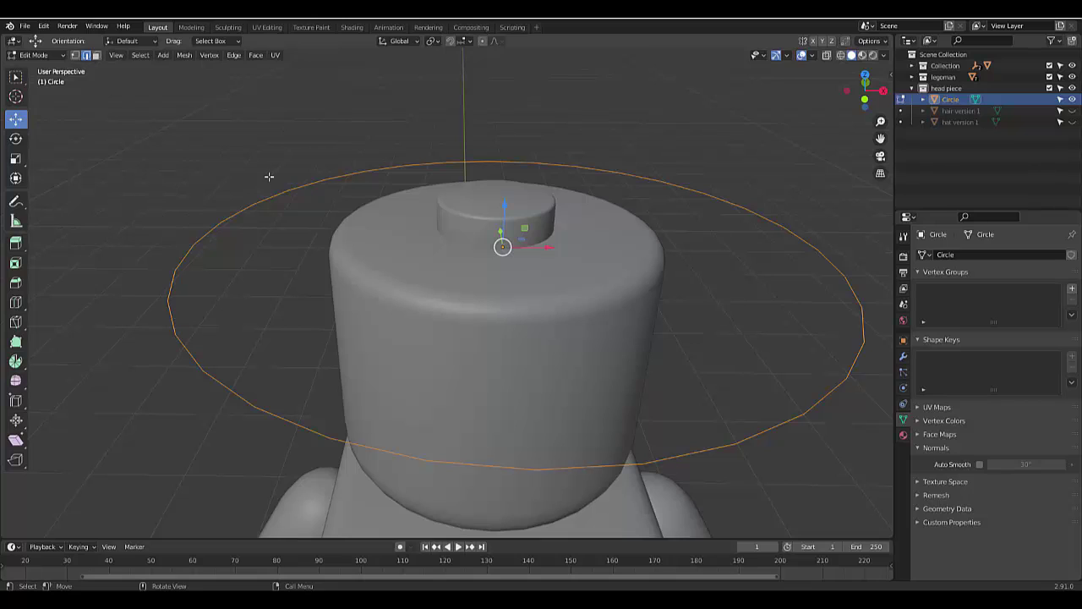
Fill the circle loop into a disc and start extruding it upward
key(f)
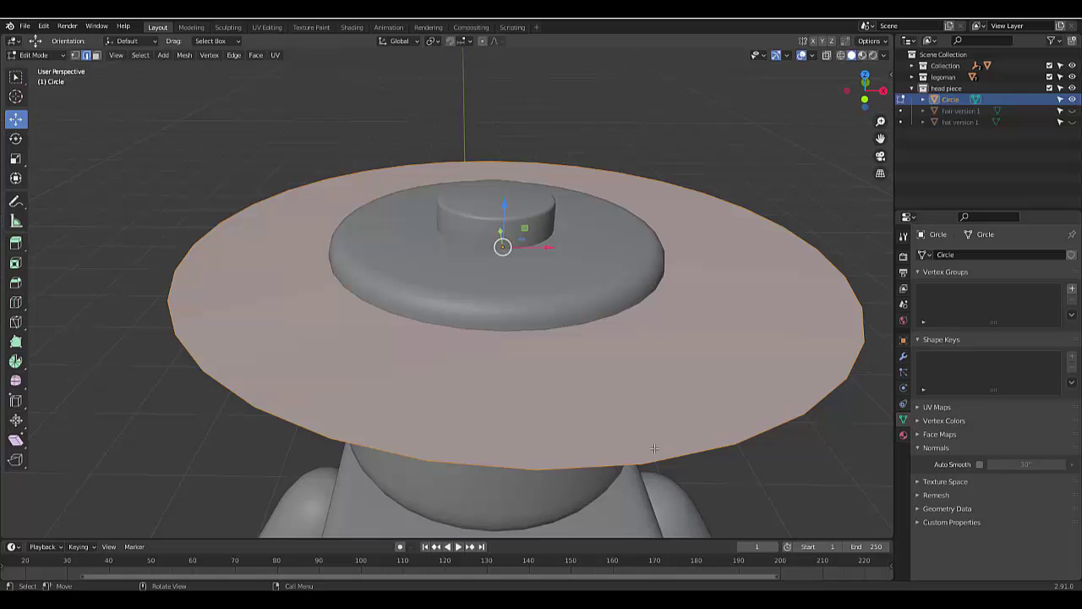
key(KP_1)
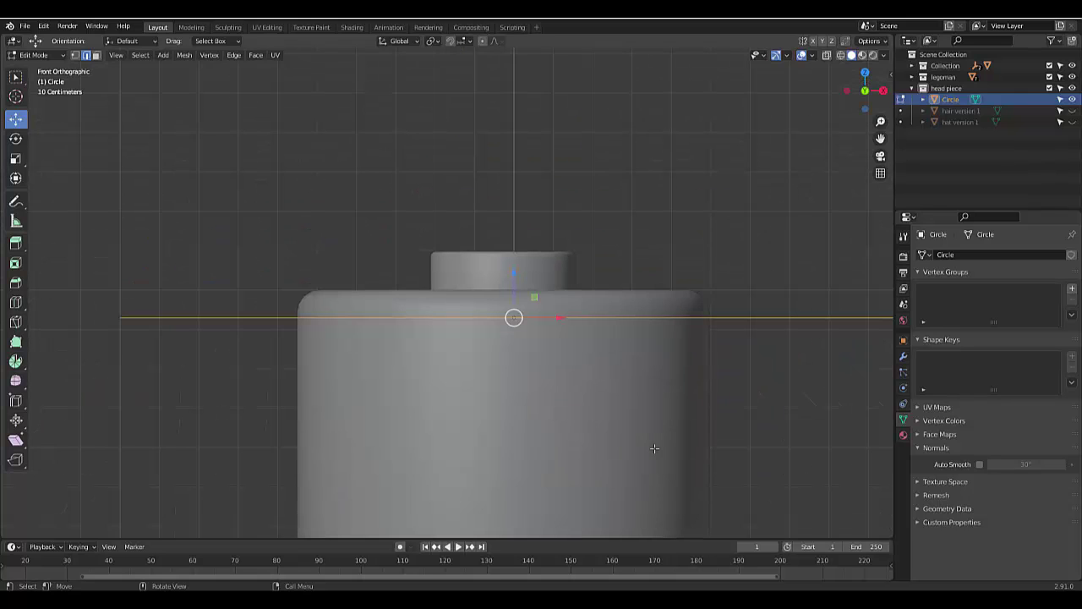
key(e)
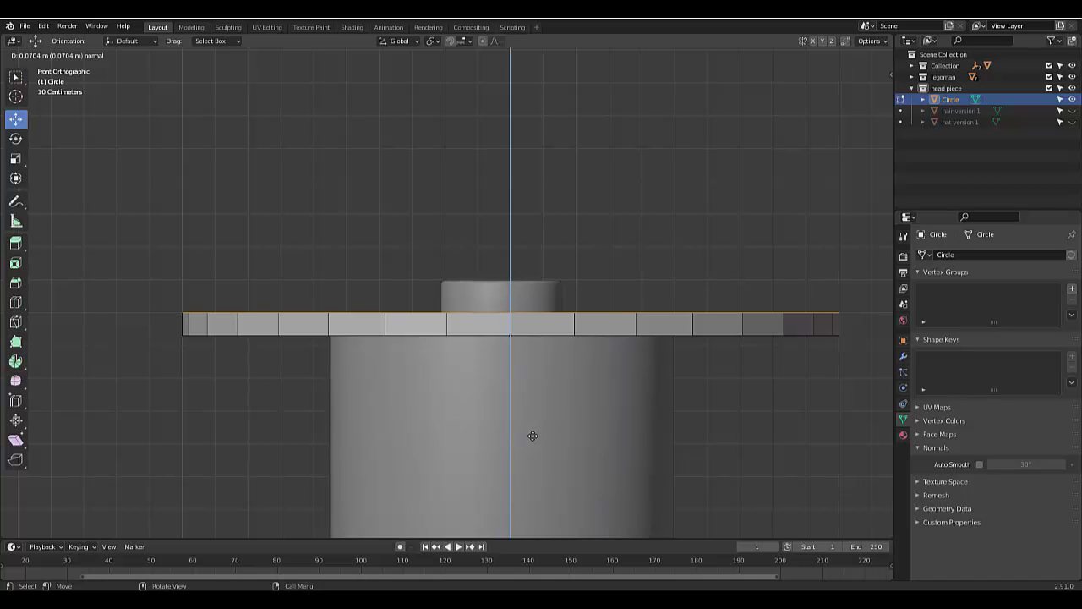
Make the brim 0.0687 m thick and inset its top face by 0.469 m
click(531, 435)
middle_drag(518, 310, 522, 445)
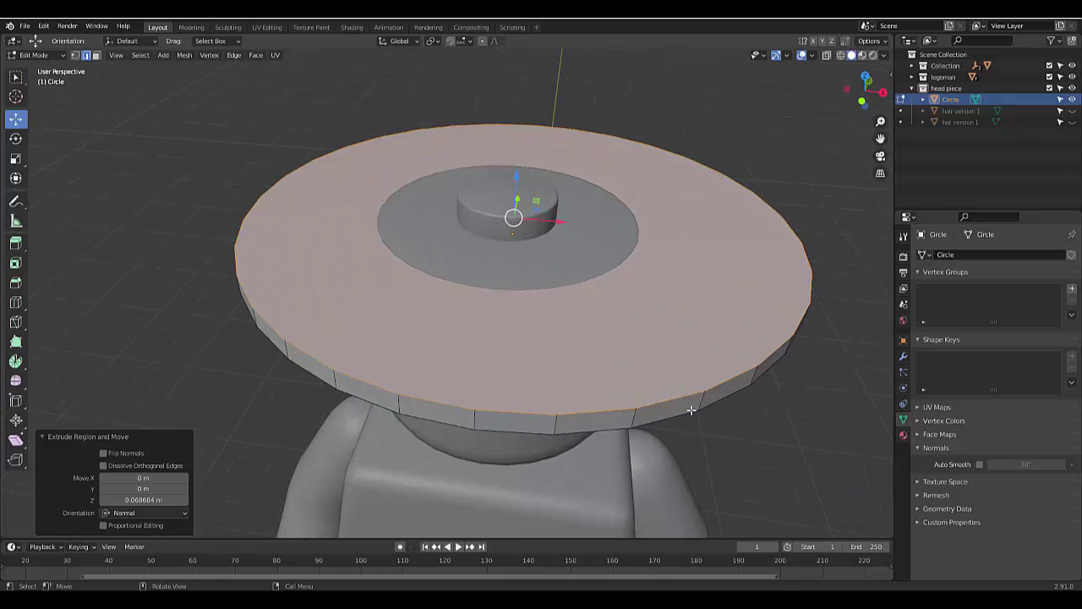
key(i)
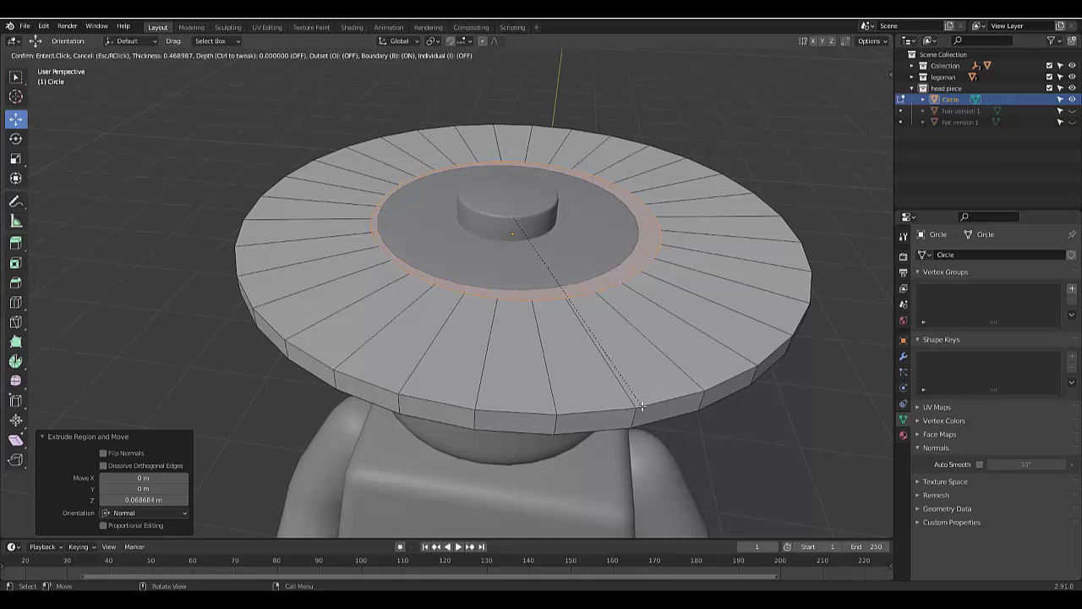
click(642, 406)
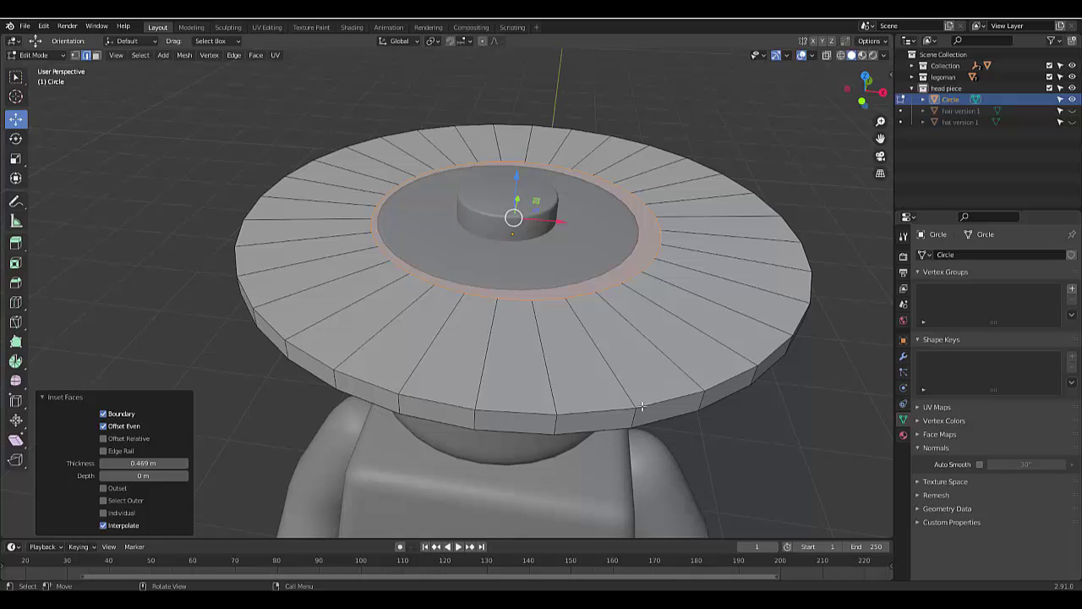
key(Tab)
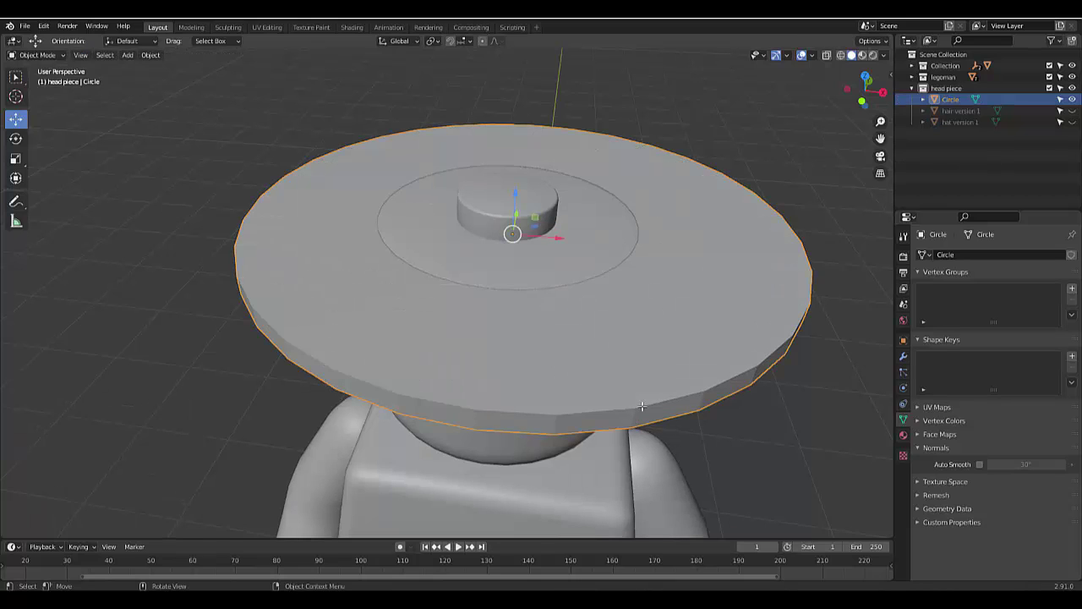
Set the circle's X and Z location to 0 in Object properties
key(KP_7)
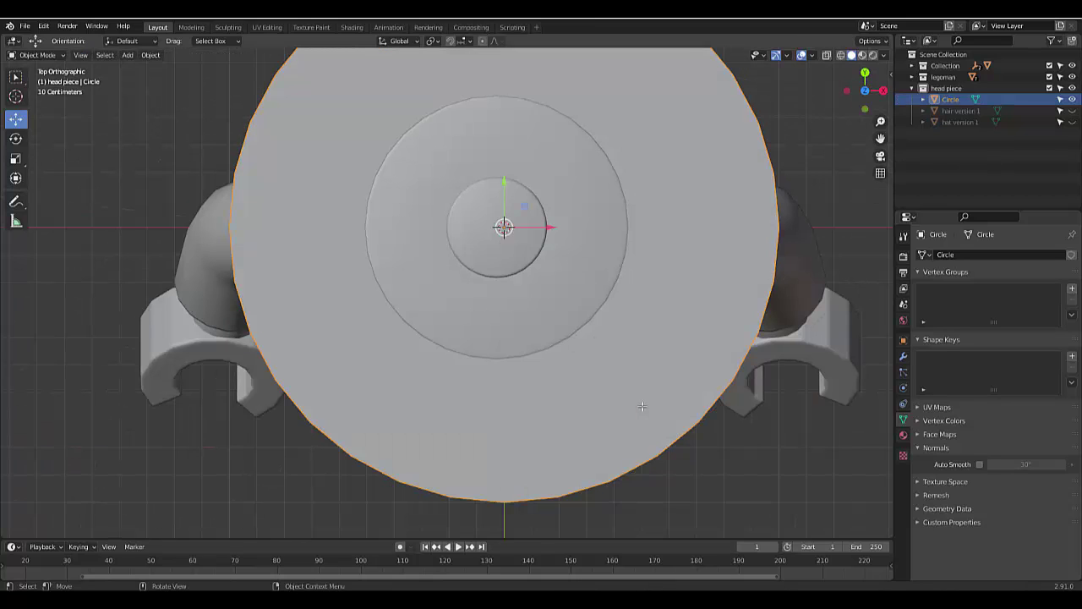
scroll(435, 230, down, 3)
scroll(469, 196, up, 2)
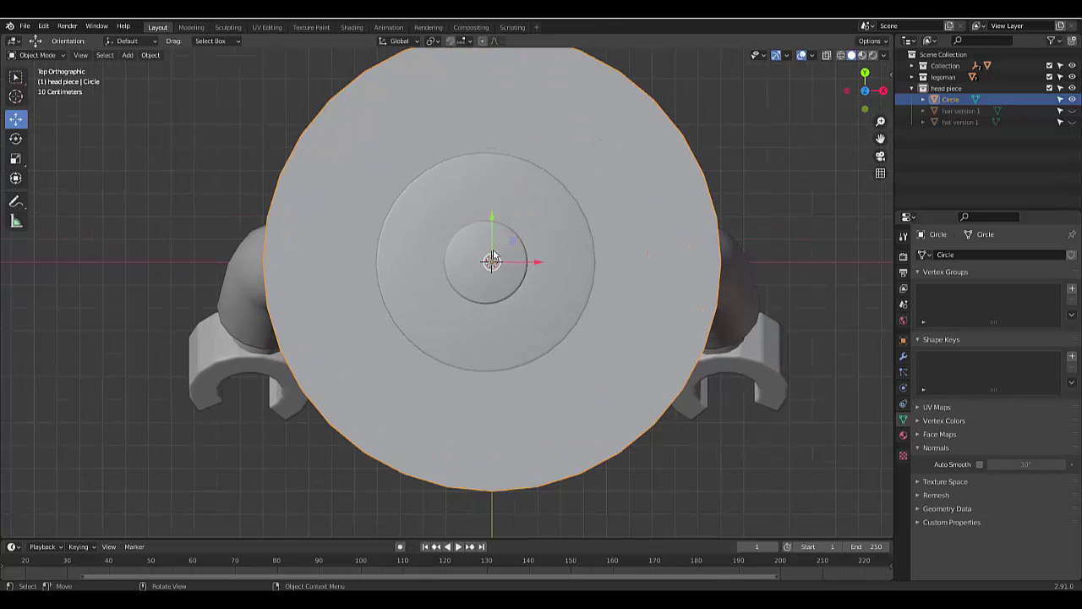
drag(536, 261, 529, 259)
scroll(529, 264, down, 2)
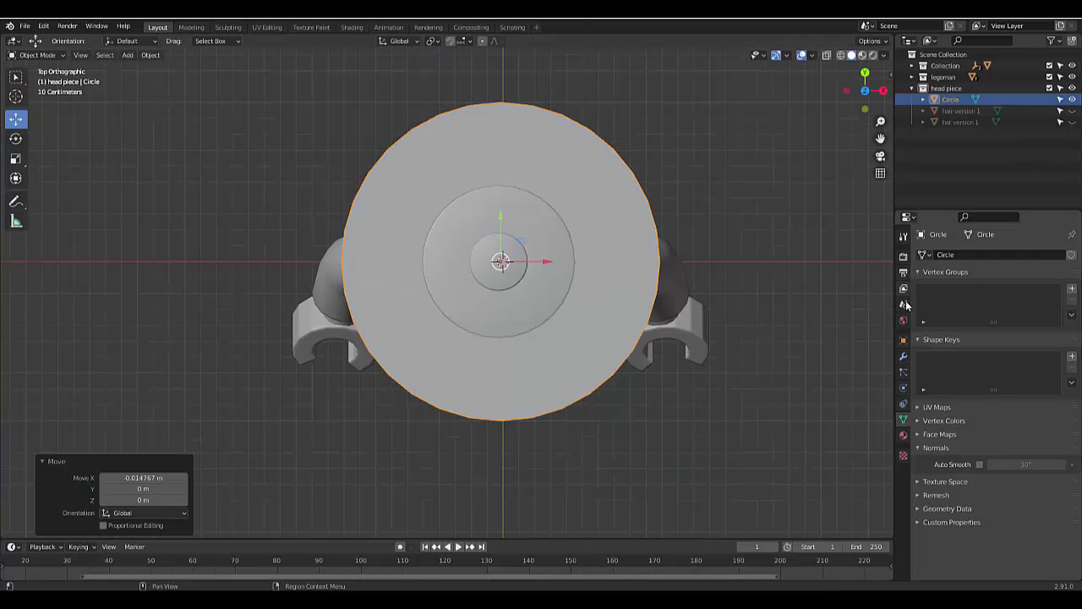
click(903, 339)
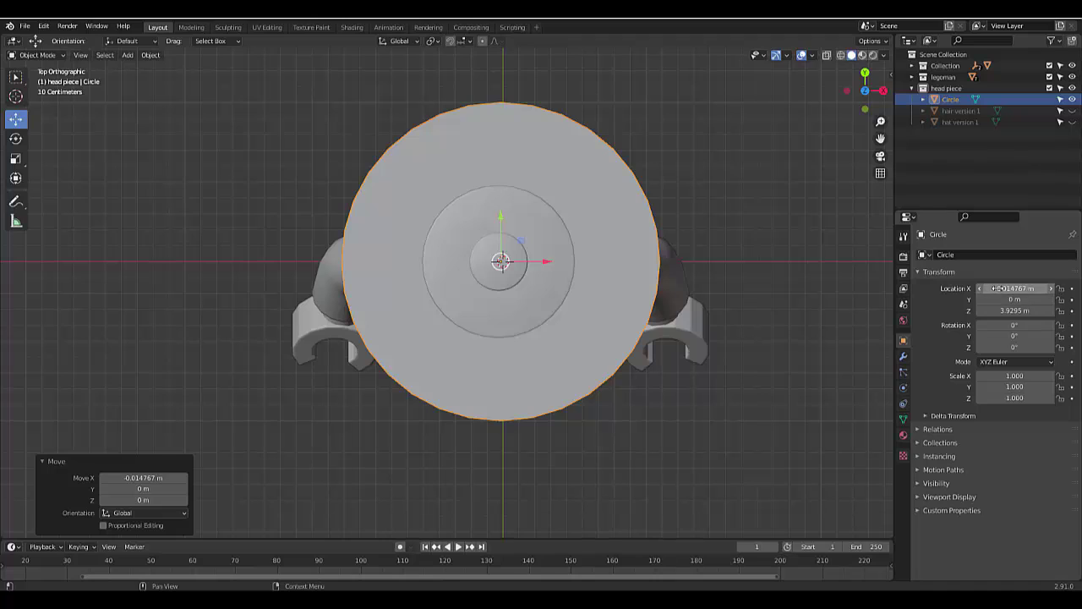
click(996, 288)
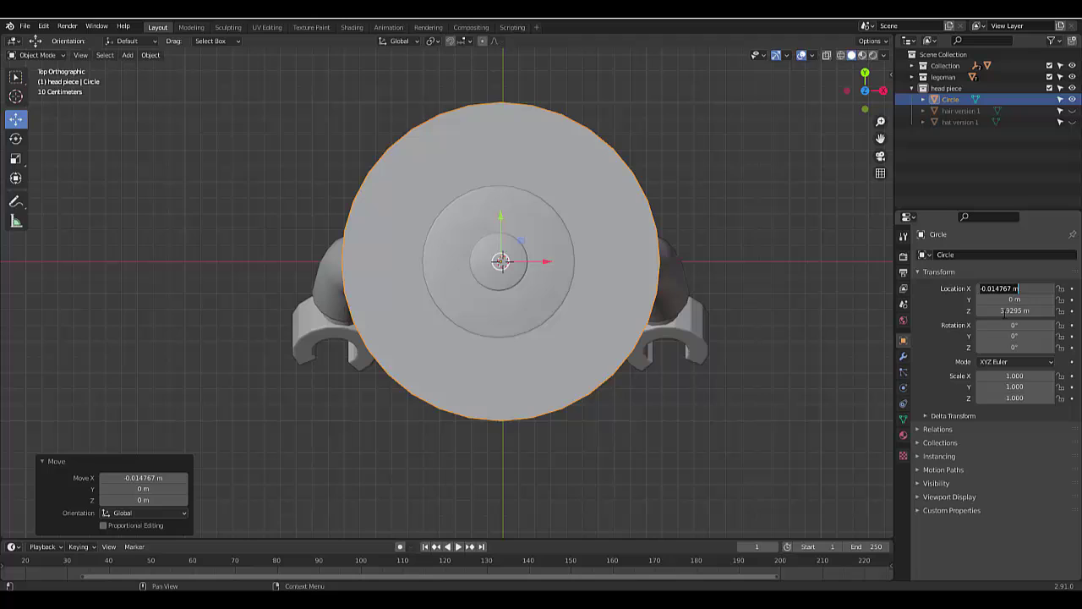
key(Return)
click(1000, 310)
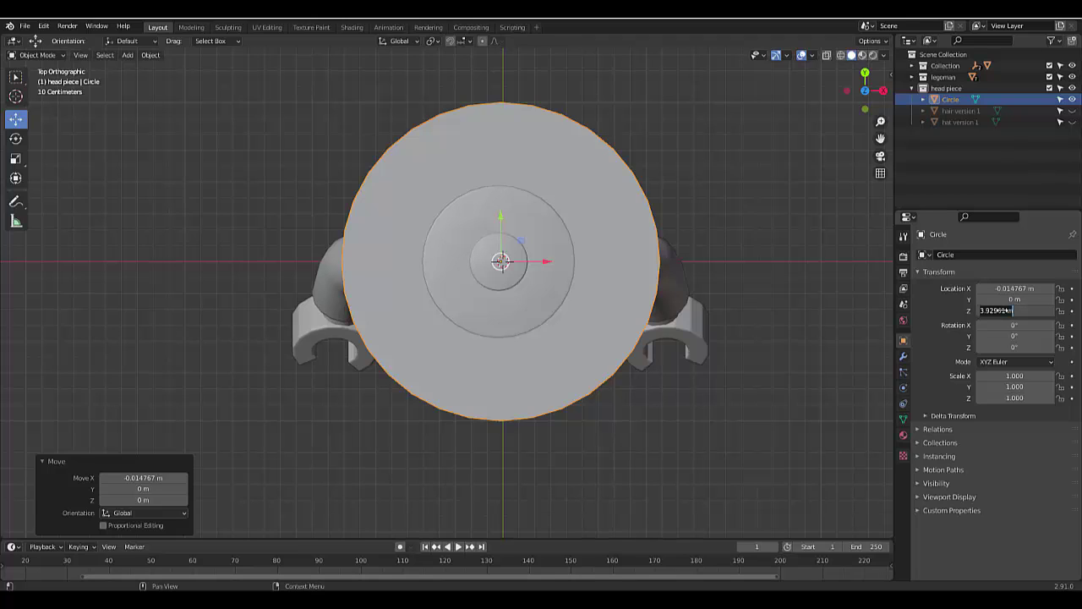
text(0)
key(Return)
click(1013, 288)
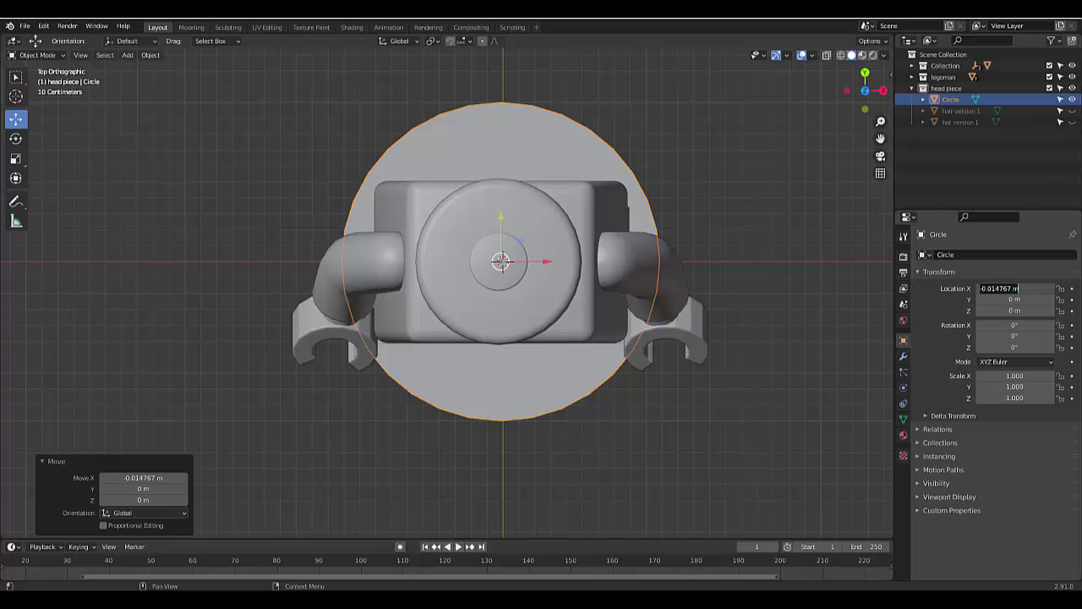
text(0)
key(Return)
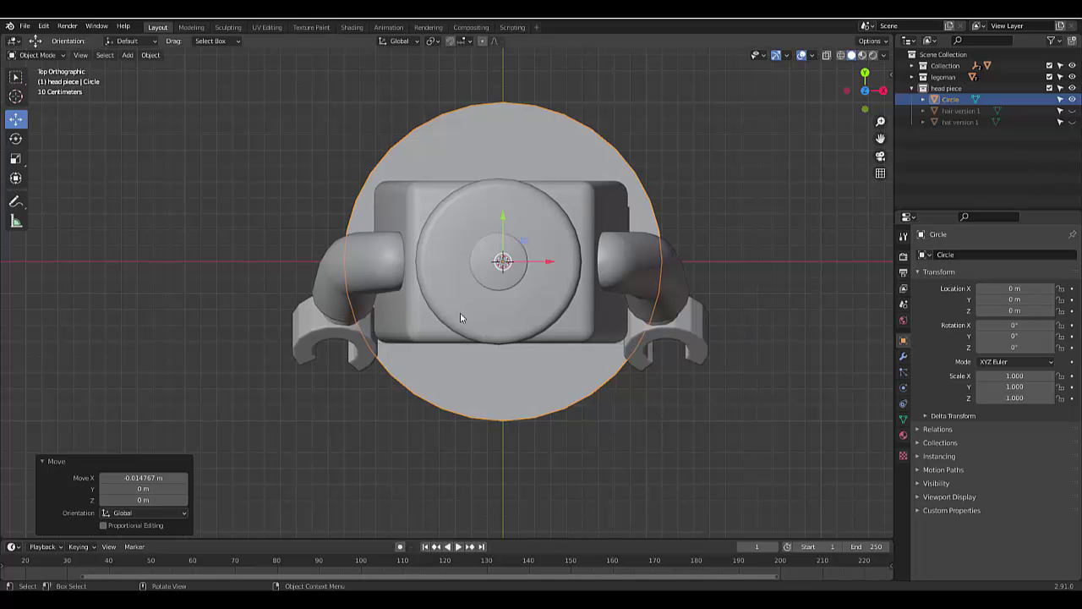
Copy the Lego head's X location (-0.027669 m) into the circle's X location
middle_drag(460, 312, 465, 254)
click(483, 319)
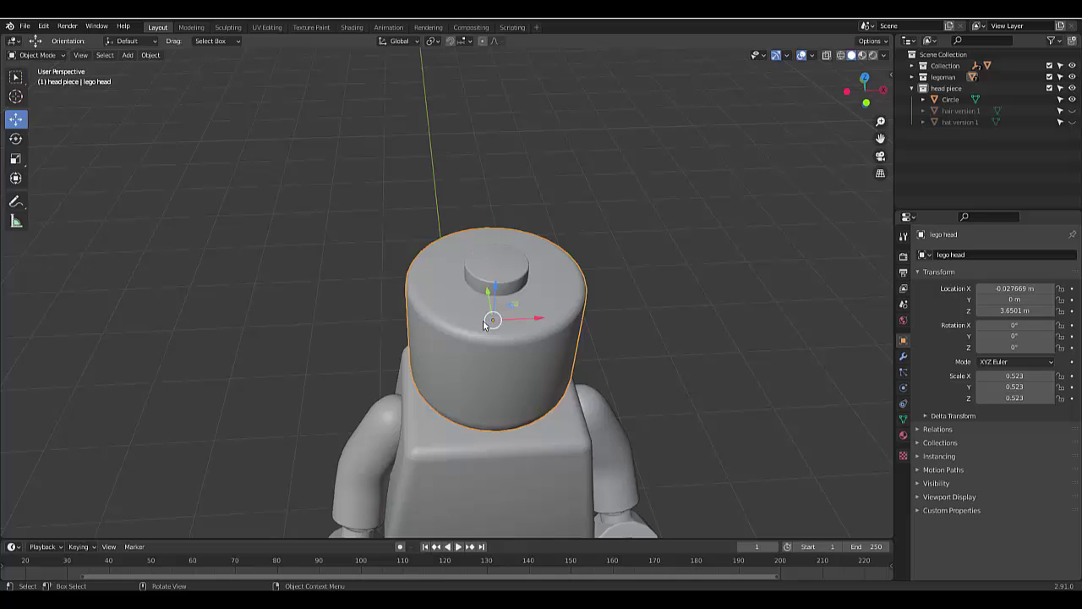
click(1014, 290)
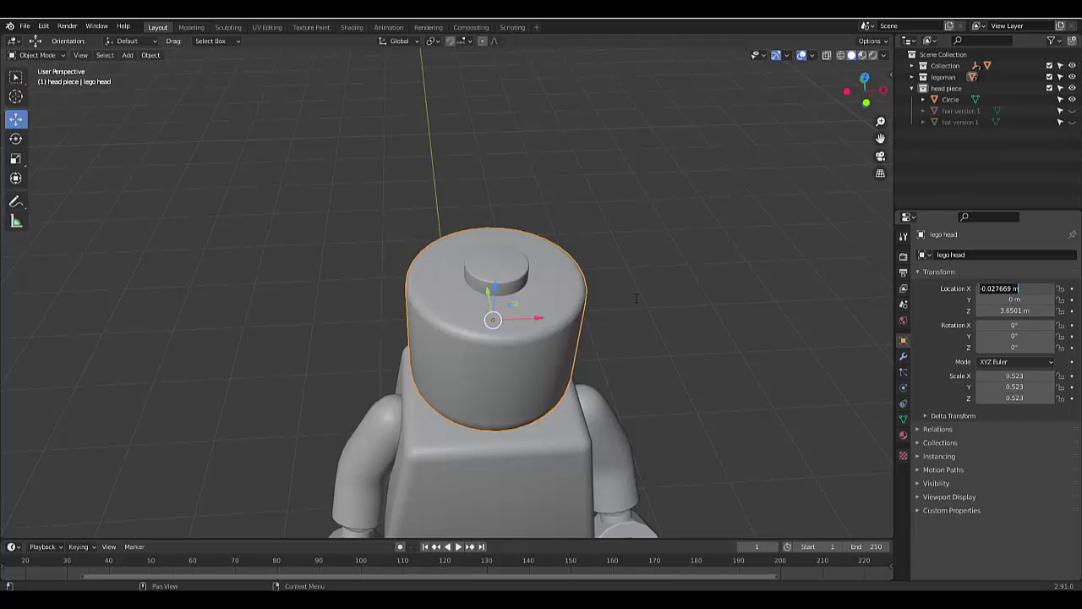
key(Return)
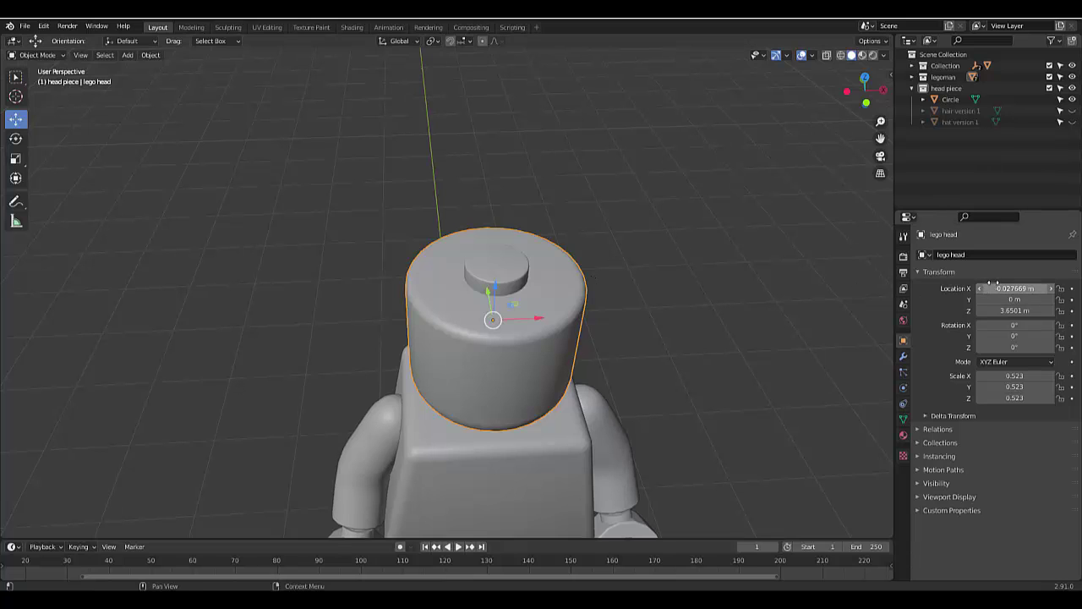
middle_drag(592, 304, 514, 479)
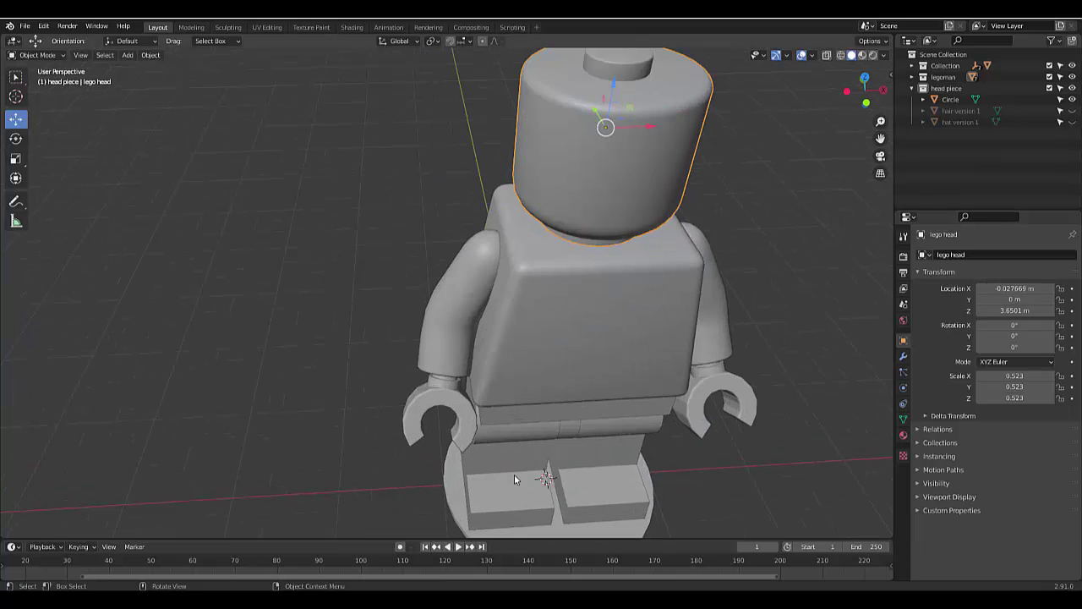
click(452, 494)
double_click(1014, 289)
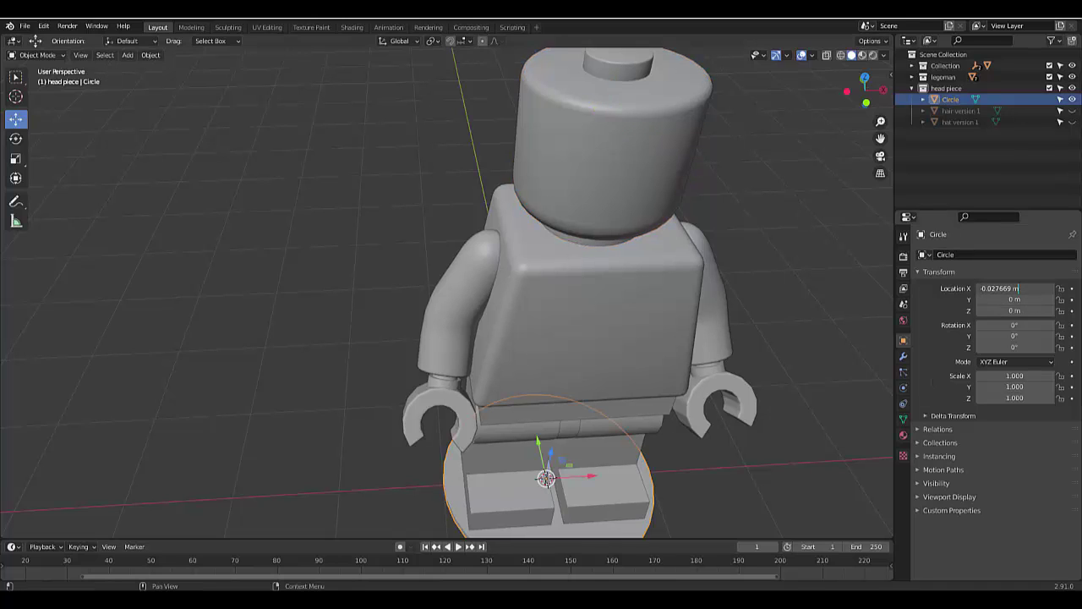
key(Return)
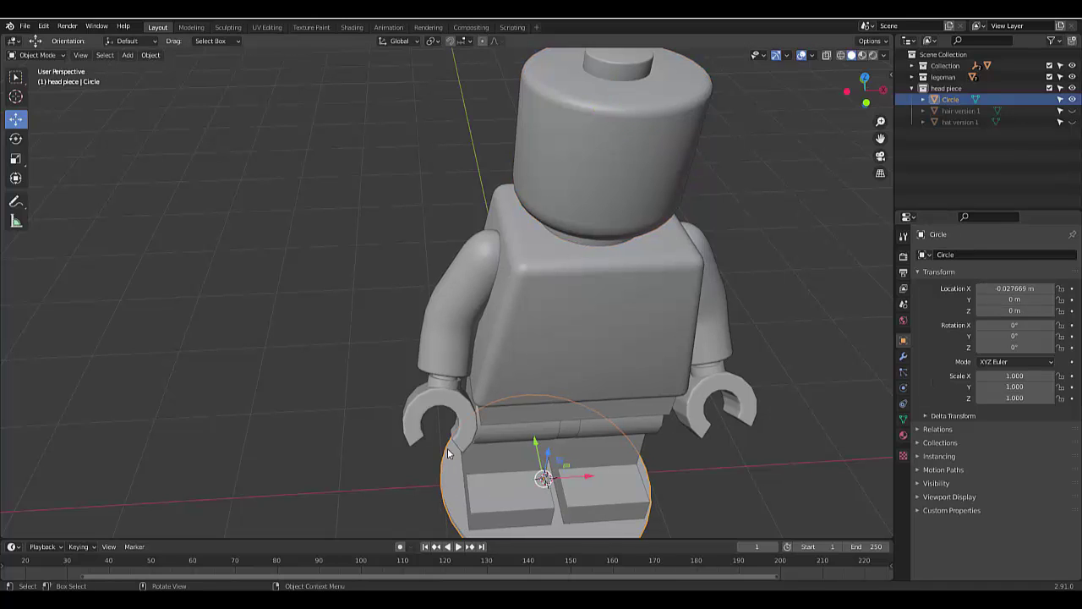
Move the brim straight up along Z so it rests on the head at 3.9166 m
key(g)
key(z)
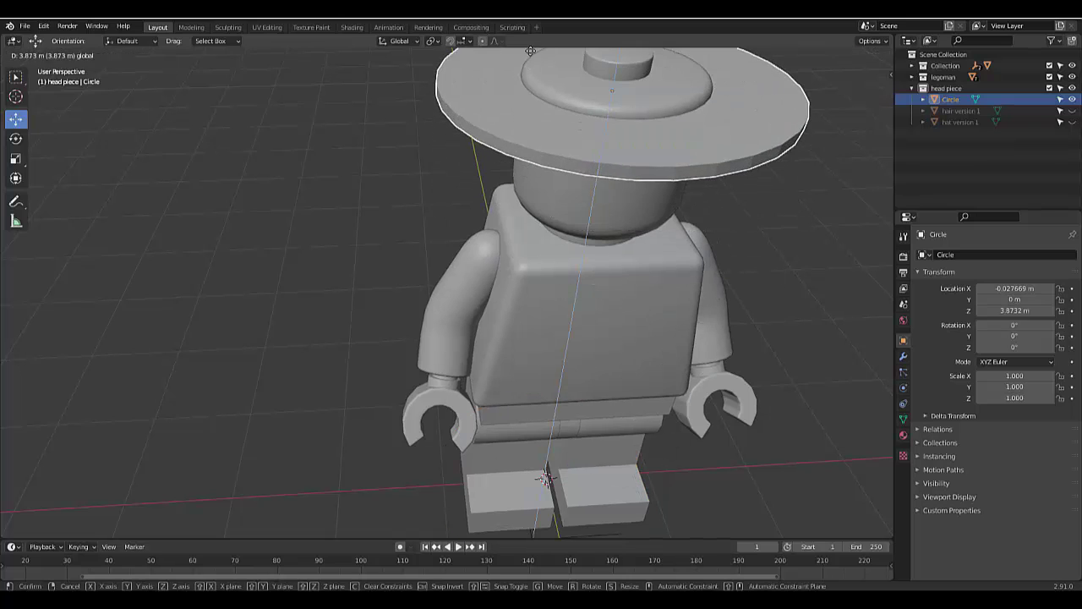
click(531, 50)
key(KP_1)
scroll(545, 98, down, 3)
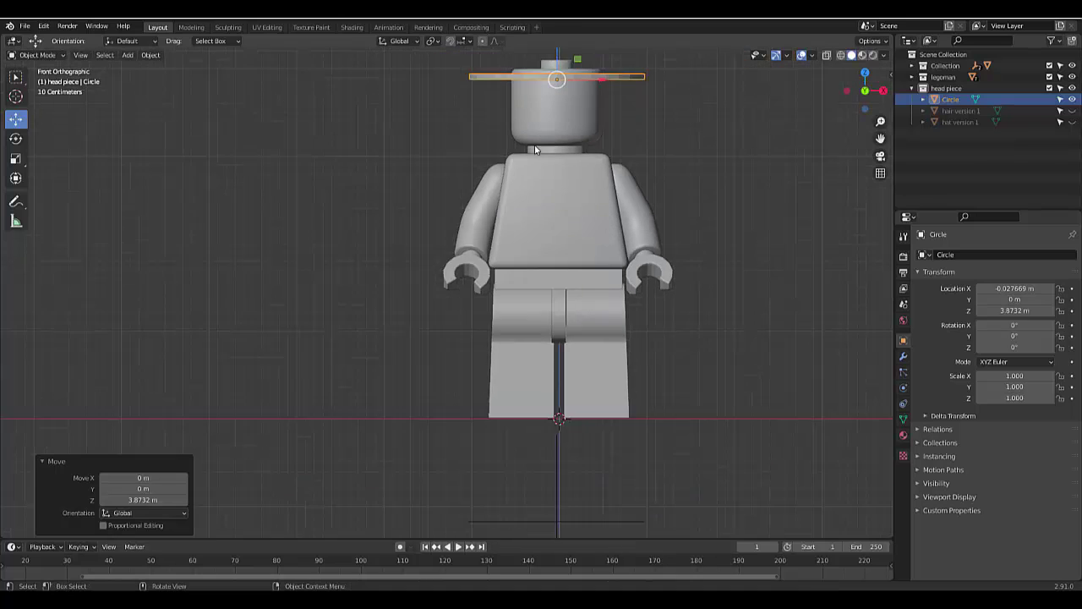
scroll(559, 251, up, 9)
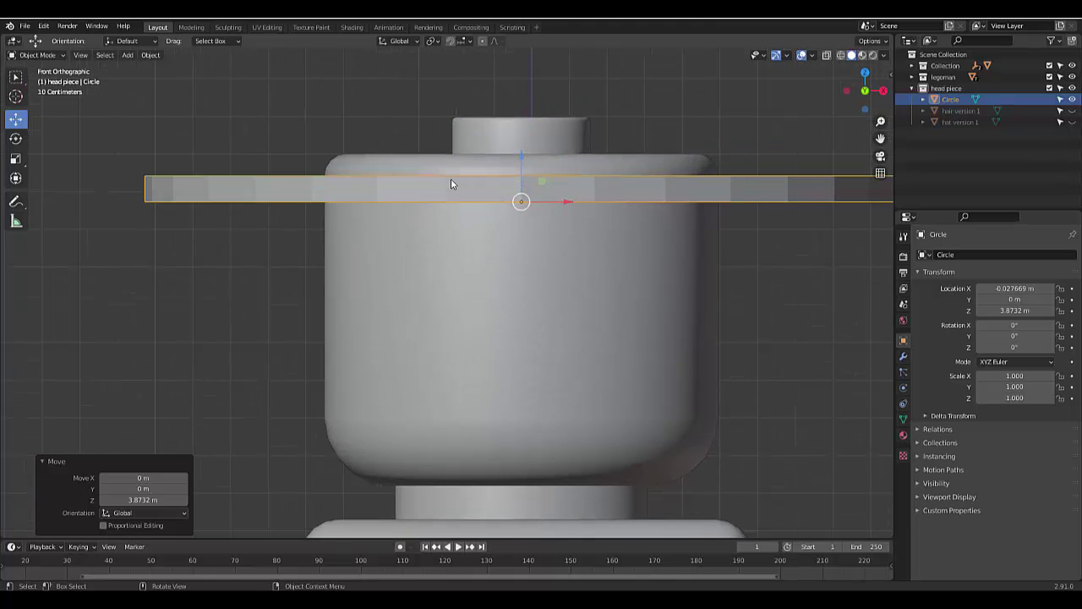
mouse_move(522, 157)
mouse_down()
mouse_move(522, 112)
mouse_move(521, 142)
mouse_up()
middle_drag(521, 142, 490, 132)
scroll(478, 222, down, 4)
scroll(499, 166, up, 3)
Extrude the brim's inner ring upward 0.13467 m into a crown
key(Tab)
scroll(503, 162, up, 2)
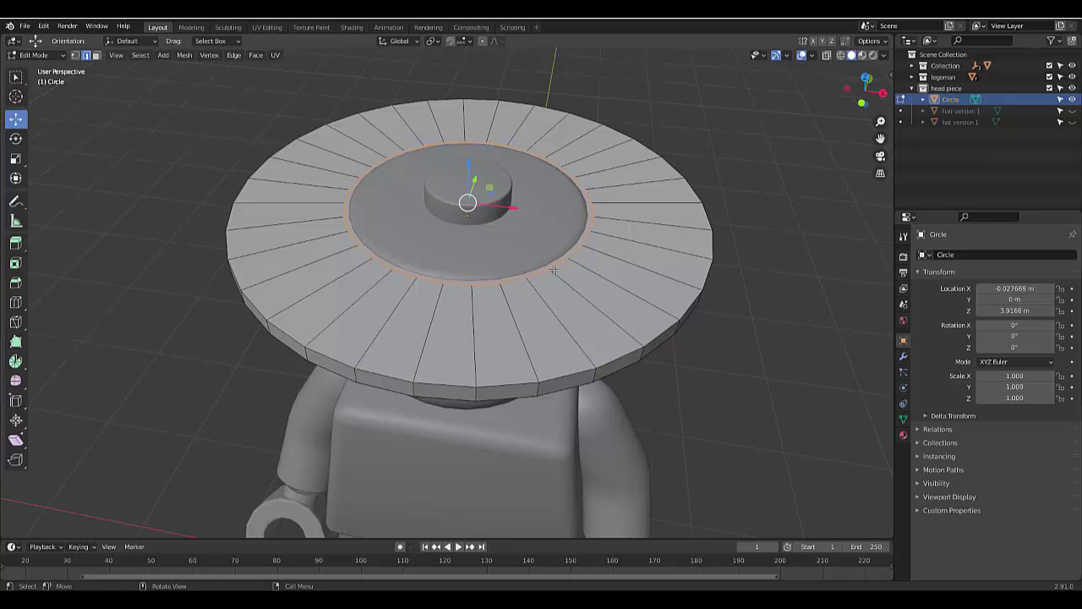
middle_drag(559, 272, 535, 224)
key(KP_7)
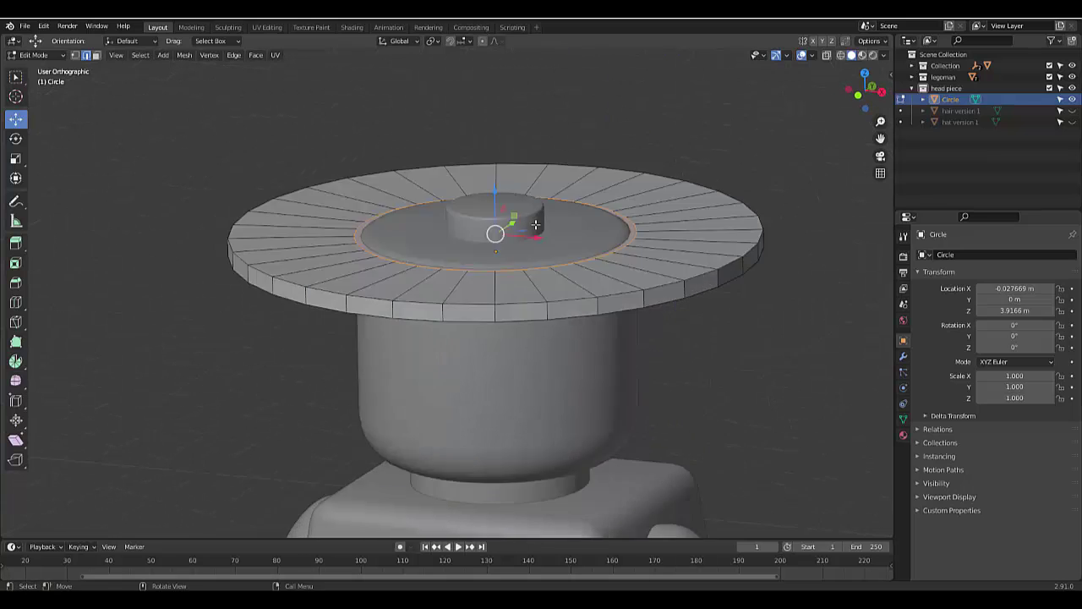
key(KP_1)
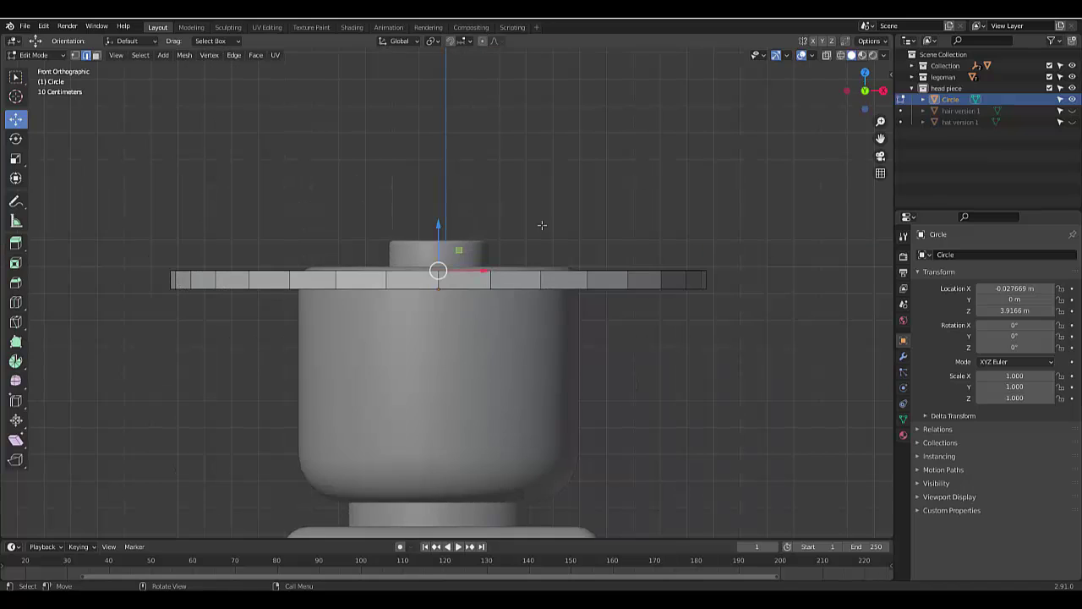
key(e)
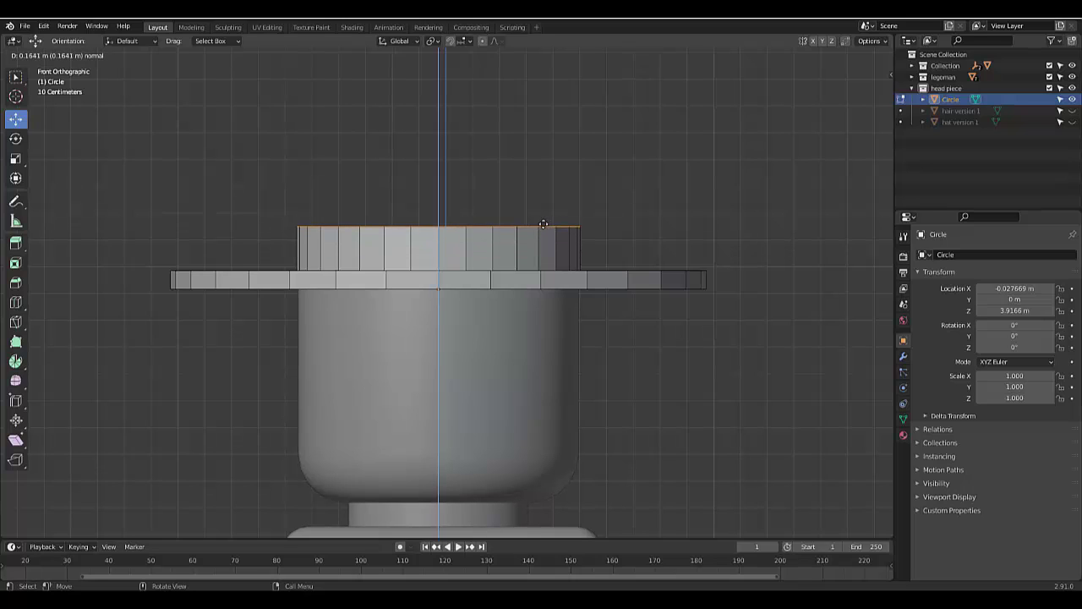
click(534, 235)
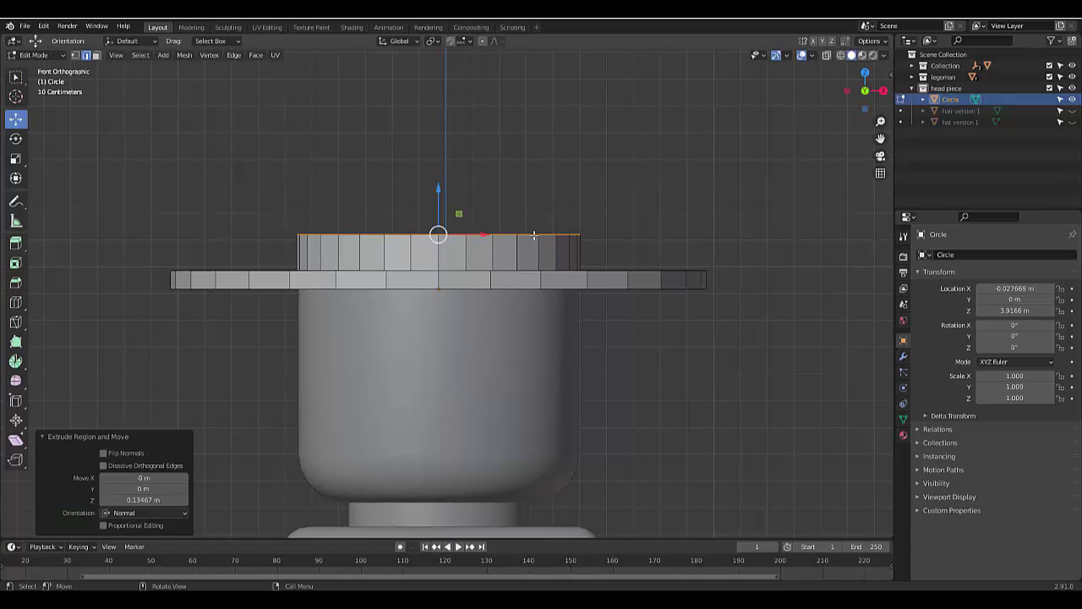
Scale the crown's top ring to 0.944 for a slight taper
key(s)
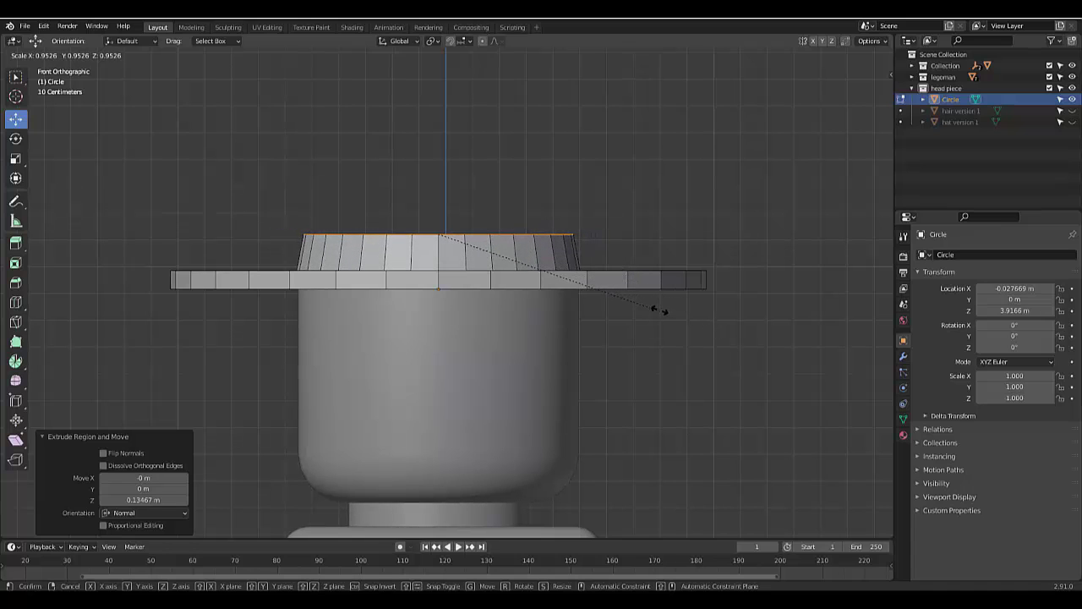
click(663, 310)
scroll(503, 302, up, 2)
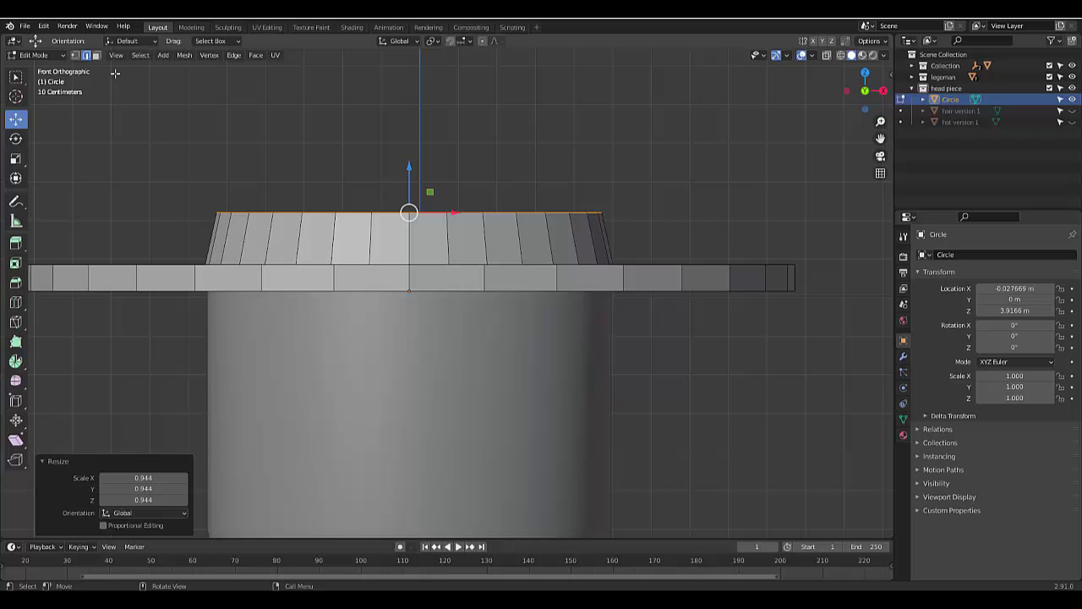
Scale the brim's bottom edge loop to 0.960 to bevel its underside
alt+click(522, 295)
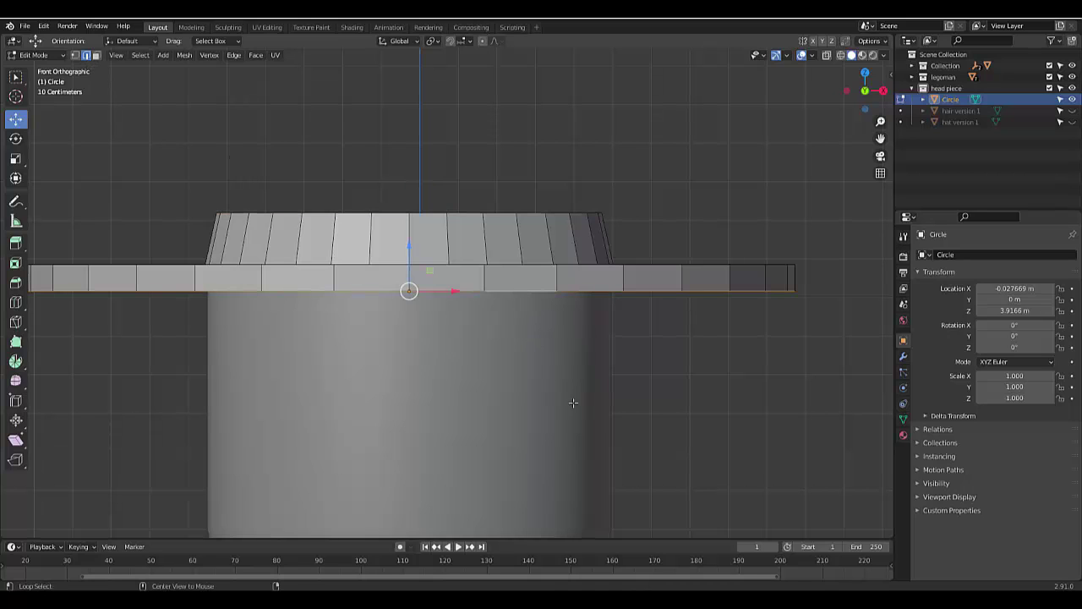
middle_drag(628, 382, 618, 330)
right_click(625, 410)
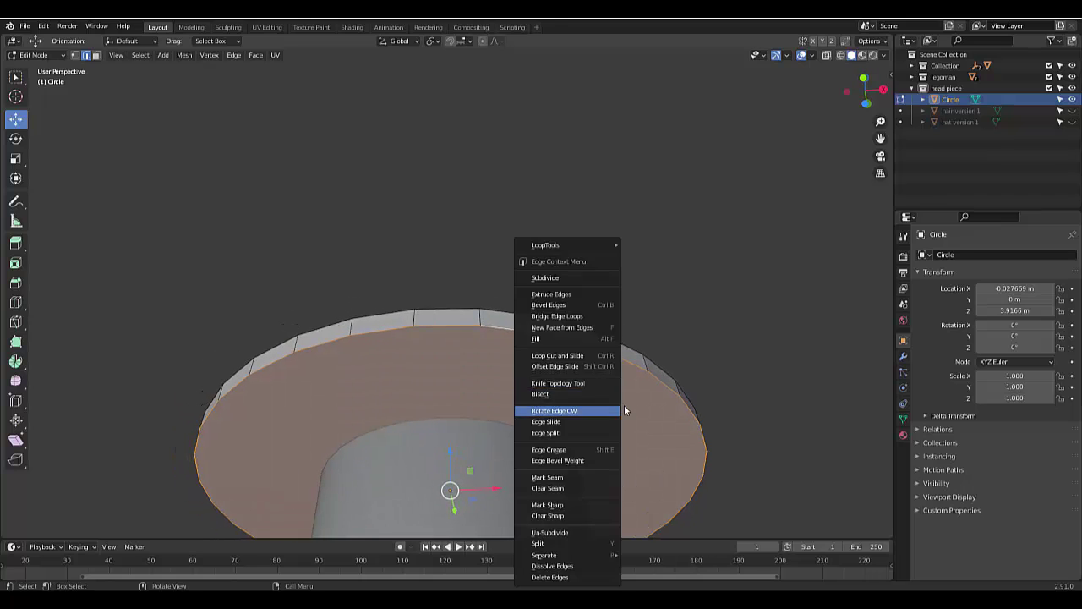
key(s)
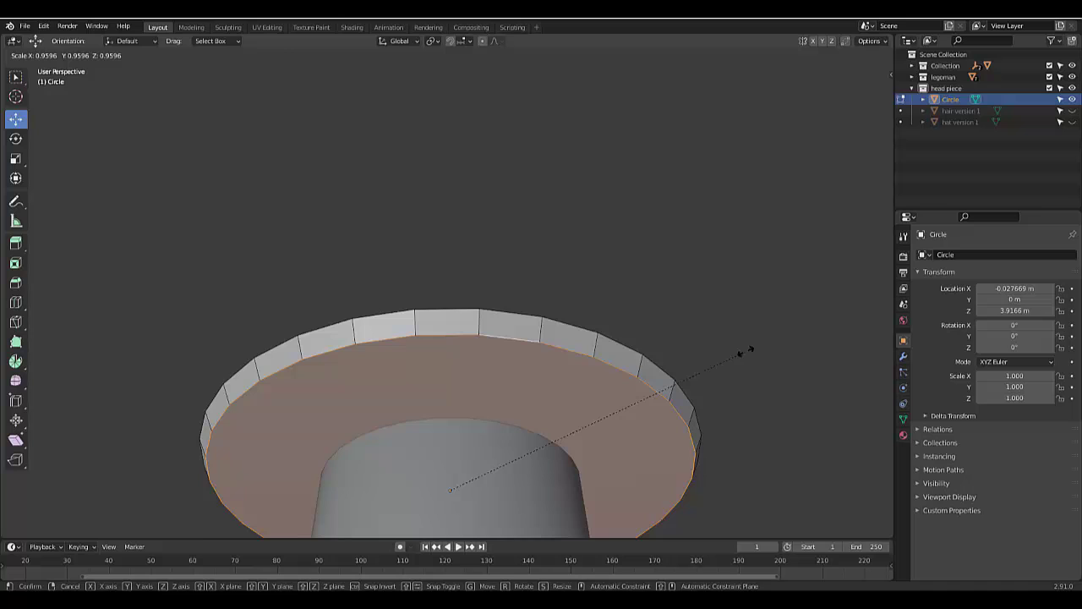
click(745, 349)
middle_drag(592, 423, 629, 431)
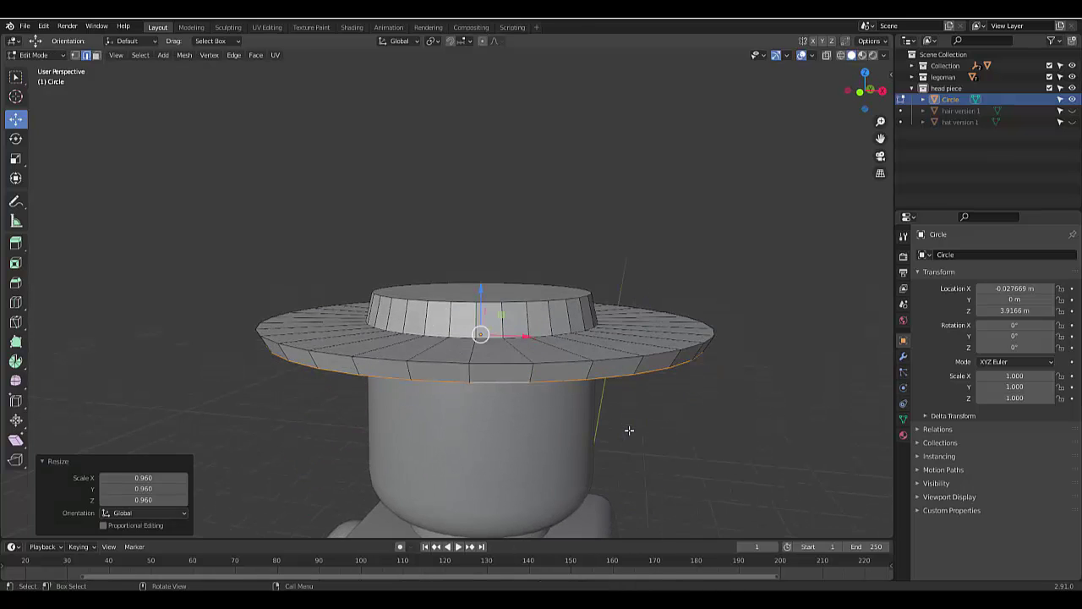
key(KP_1)
scroll(621, 433, down, 5)
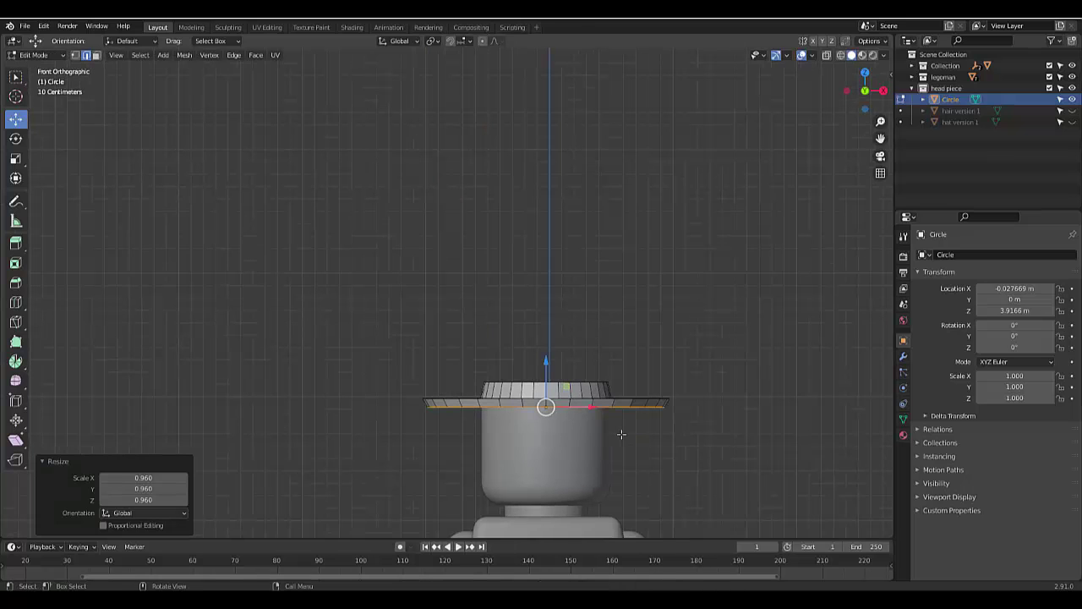
scroll(621, 434, up, 3)
Return to Object Mode, select the hat and apply Shade Smooth
key(Tab)
scroll(262, 287, down, 1)
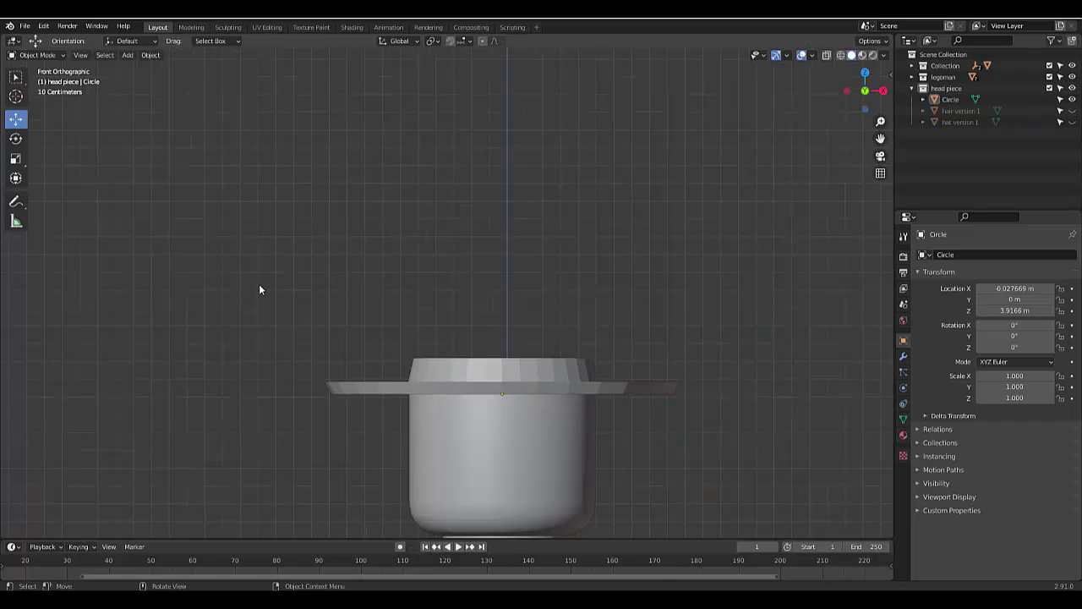
scroll(259, 289, down, 5)
scroll(298, 374, up, 7)
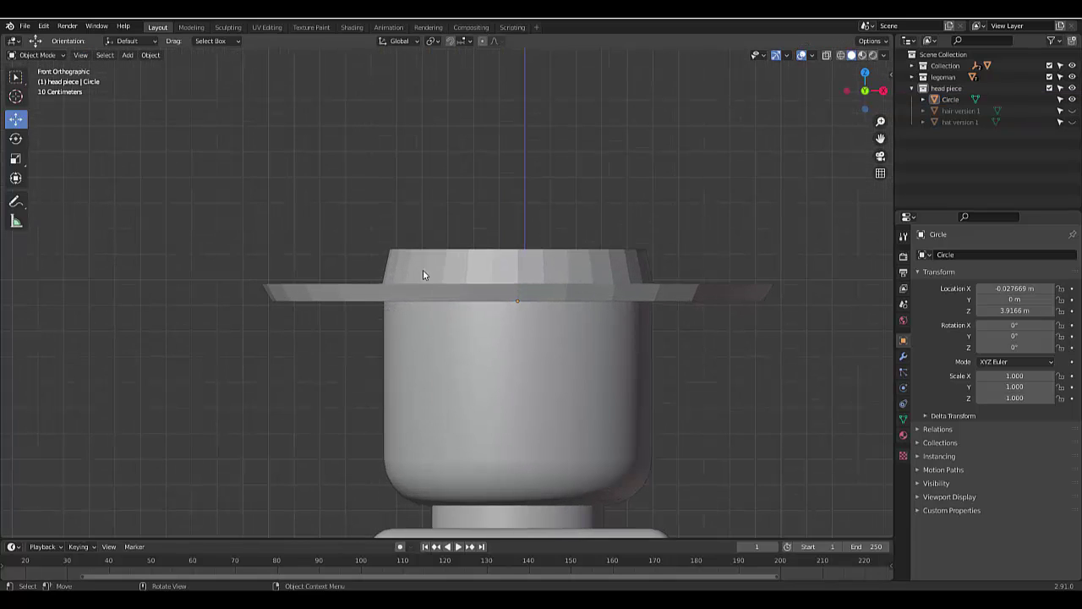
click(430, 271)
right_click(391, 274)
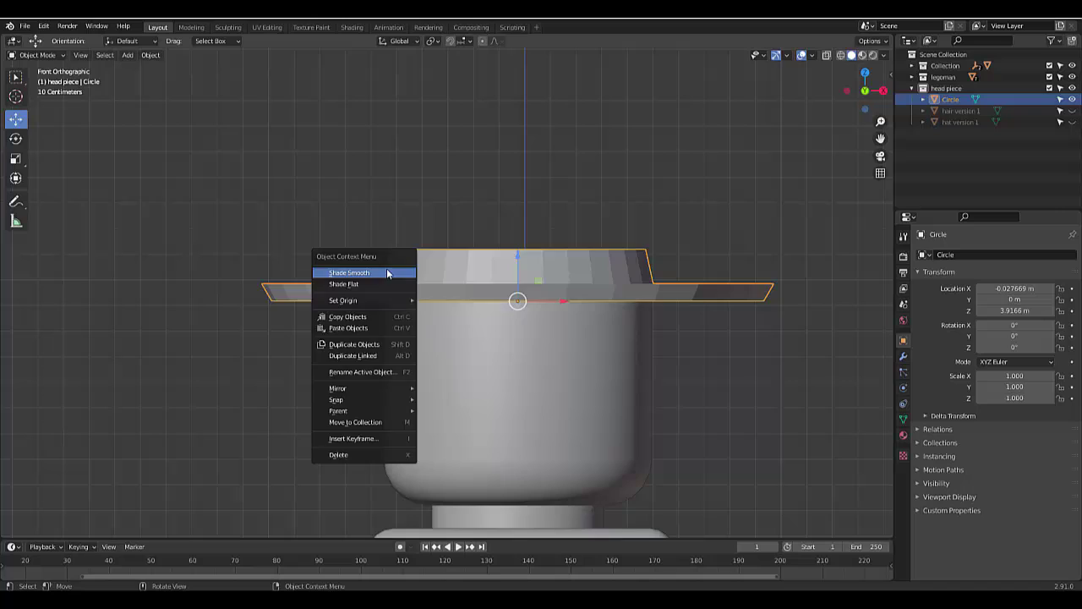
click(387, 273)
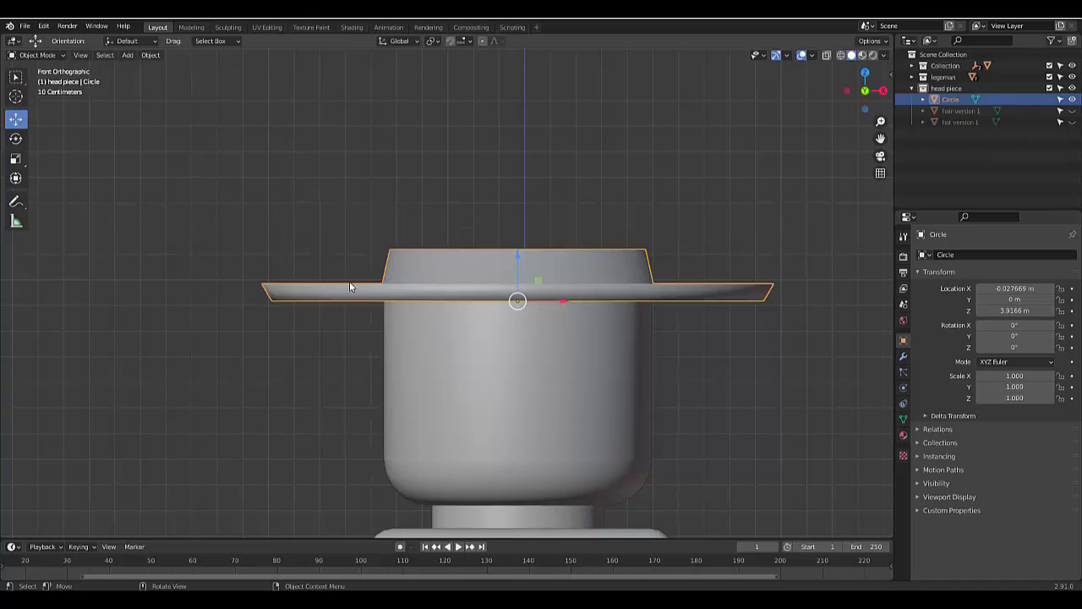
Enable Auto Smooth in the hat's Normals settings with a 45° angle
click(904, 421)
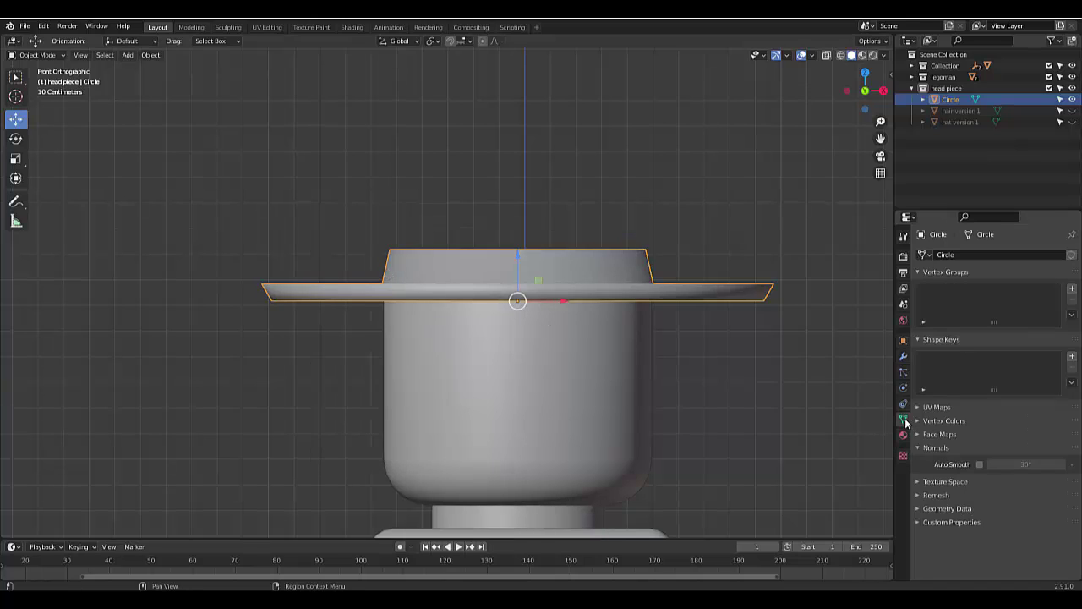
click(980, 465)
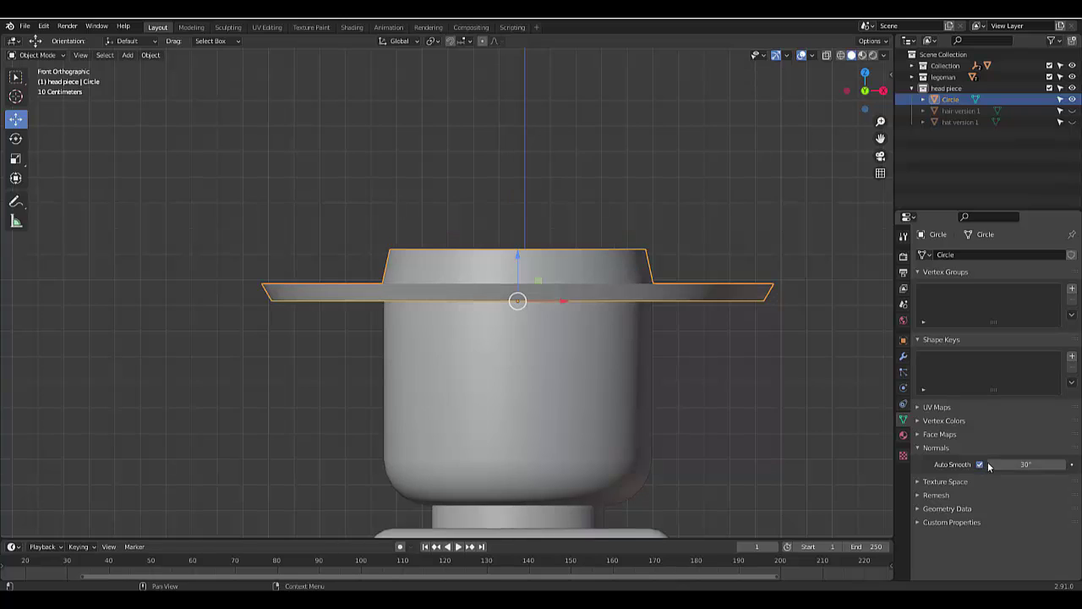
mouse_move(1033, 464)
mouse_down()
mouse_move(990, 464)
mouse_move(1036, 464)
mouse_move(1019, 465)
mouse_up()
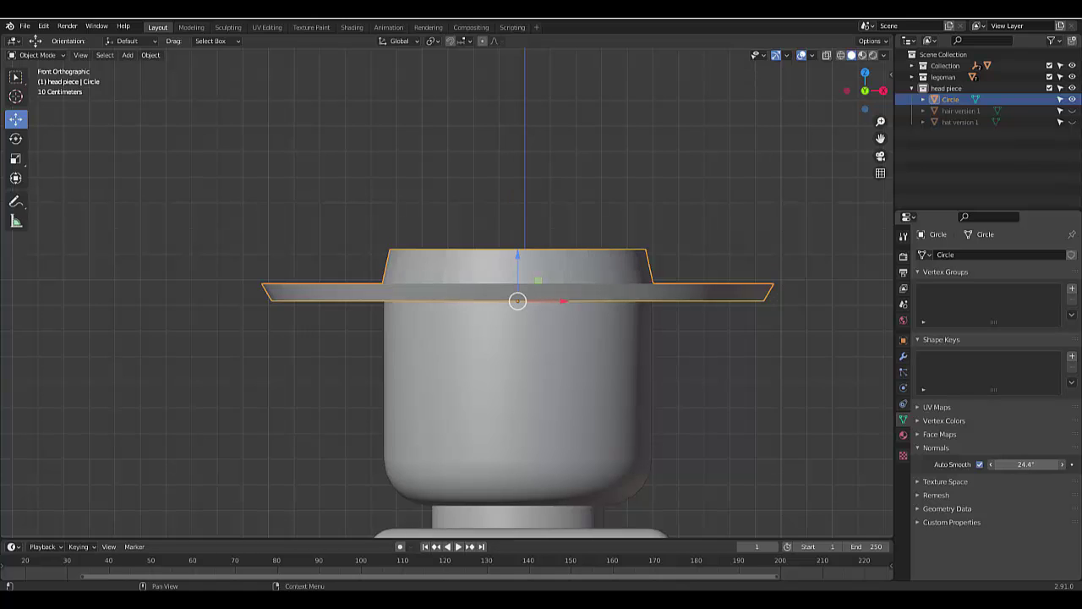
click(1037, 462)
text(34.8d)
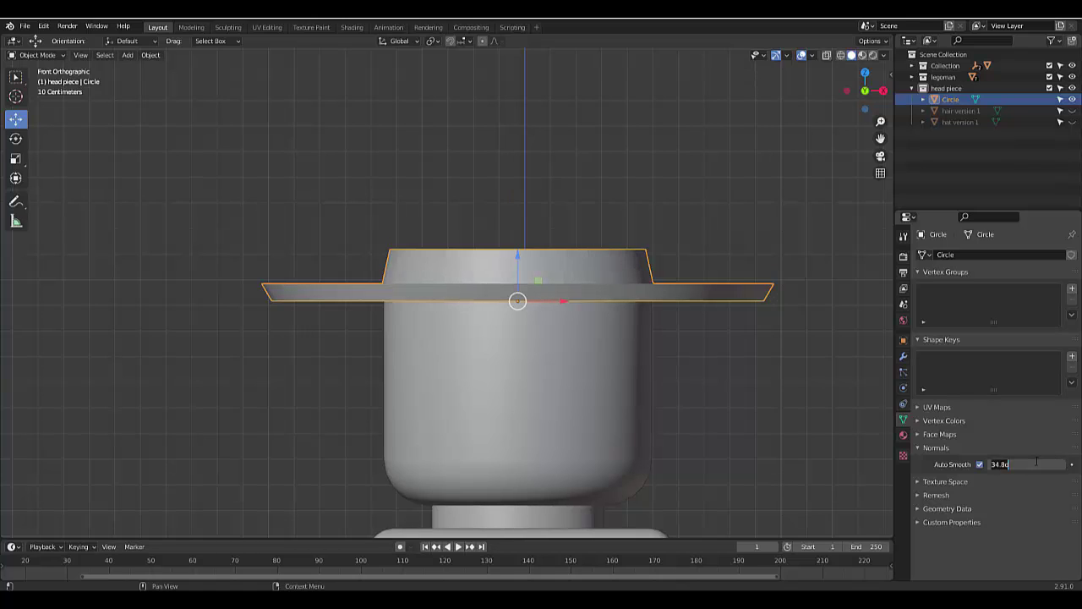
key(Return)
click(302, 393)
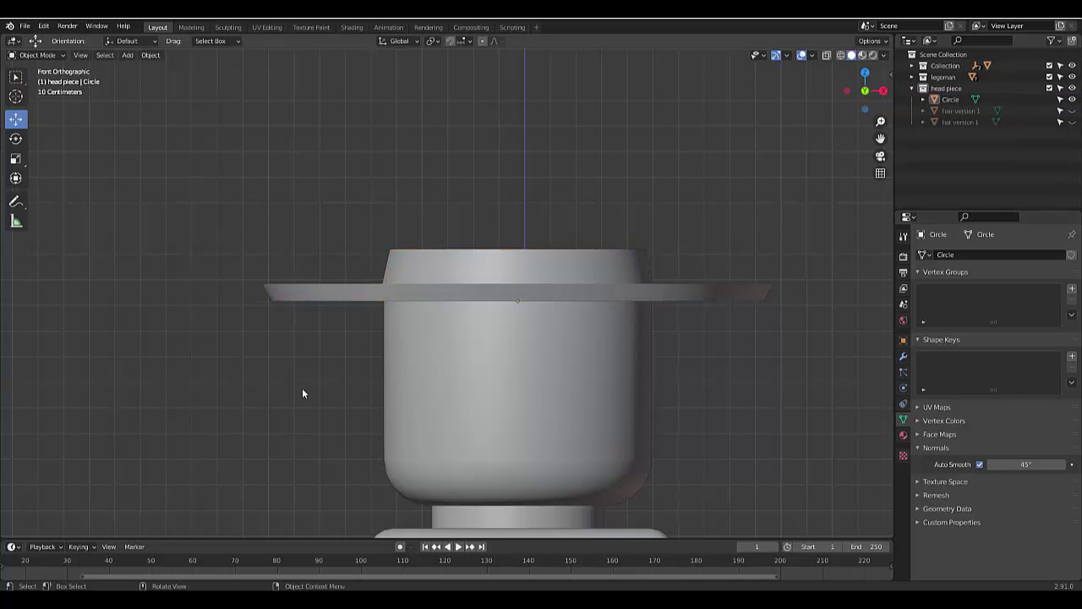
scroll(309, 372, down, 5)
middle_drag(329, 349, 373, 376)
Raise the hat 0.50516 m along Z and check it in front orthographic view
scroll(372, 344, up, 3)
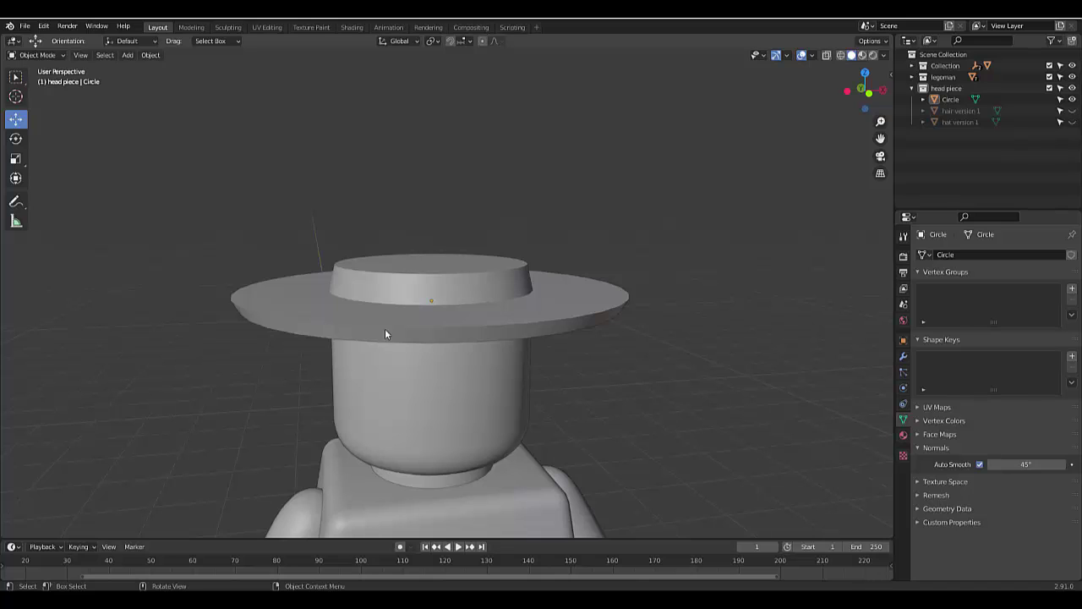
click(384, 332)
drag(431, 266, 427, 167)
middle_drag(428, 168, 433, 157)
middle_drag(375, 190, 370, 239)
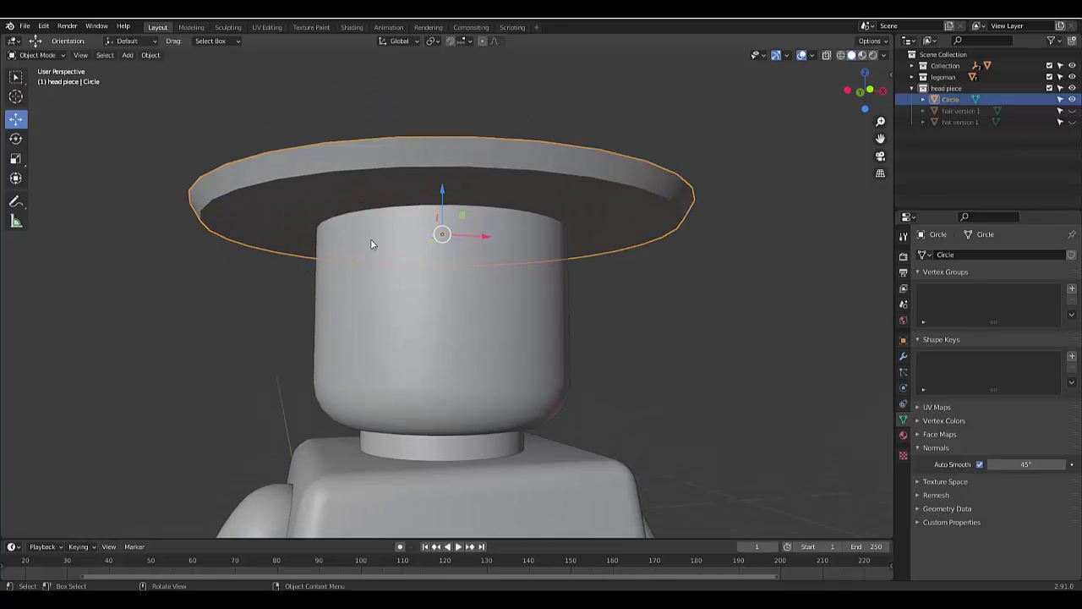
key(KP_1)
scroll(371, 245, down, 1)
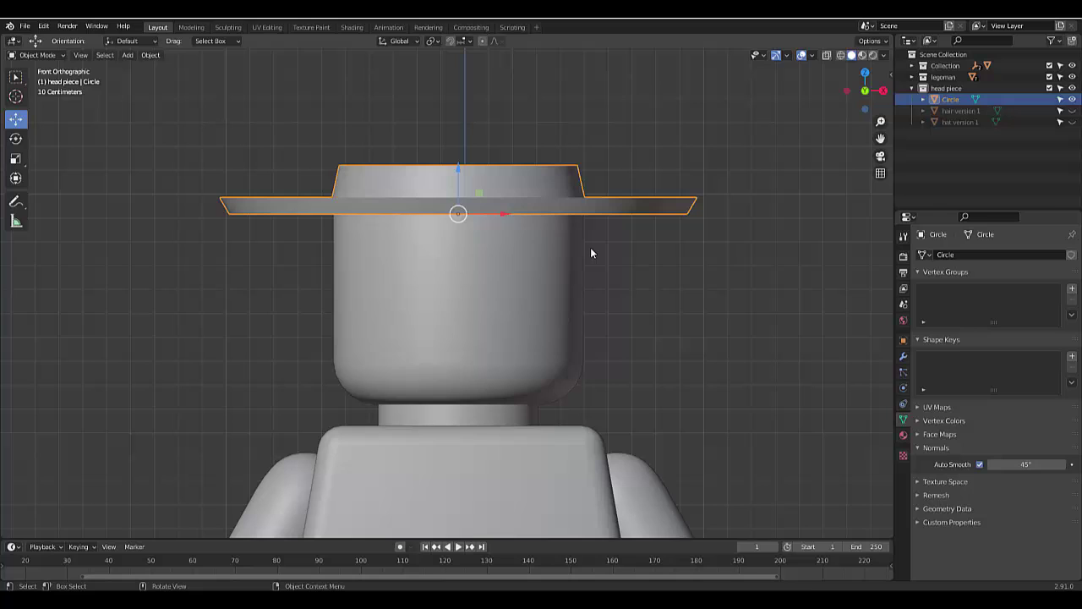
Add a Boolean Difference modifier to the hat with the lego head as cutter, then apply it
click(904, 358)
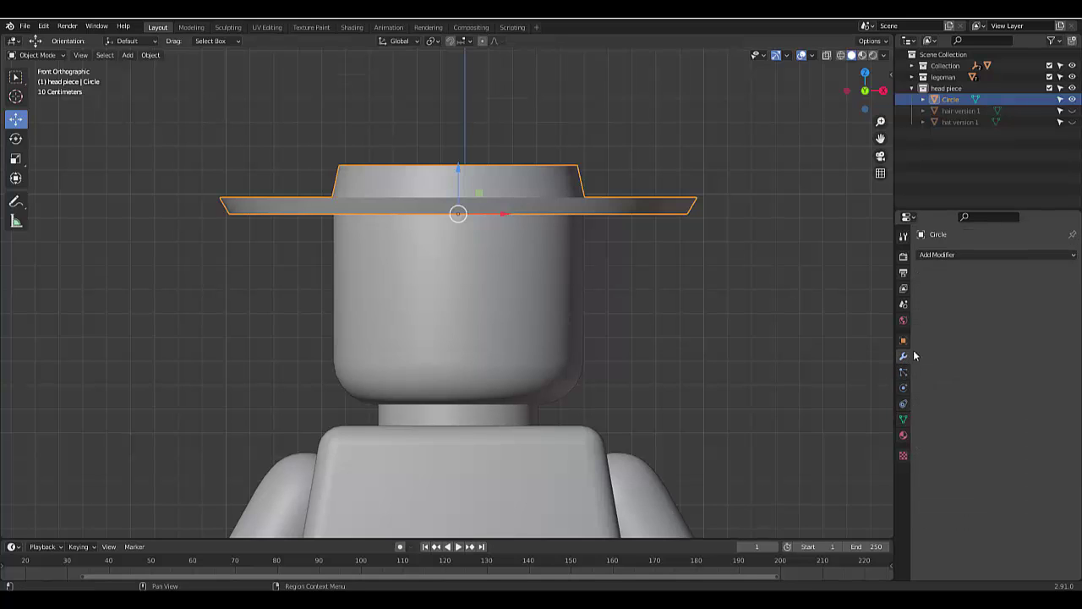
click(956, 254)
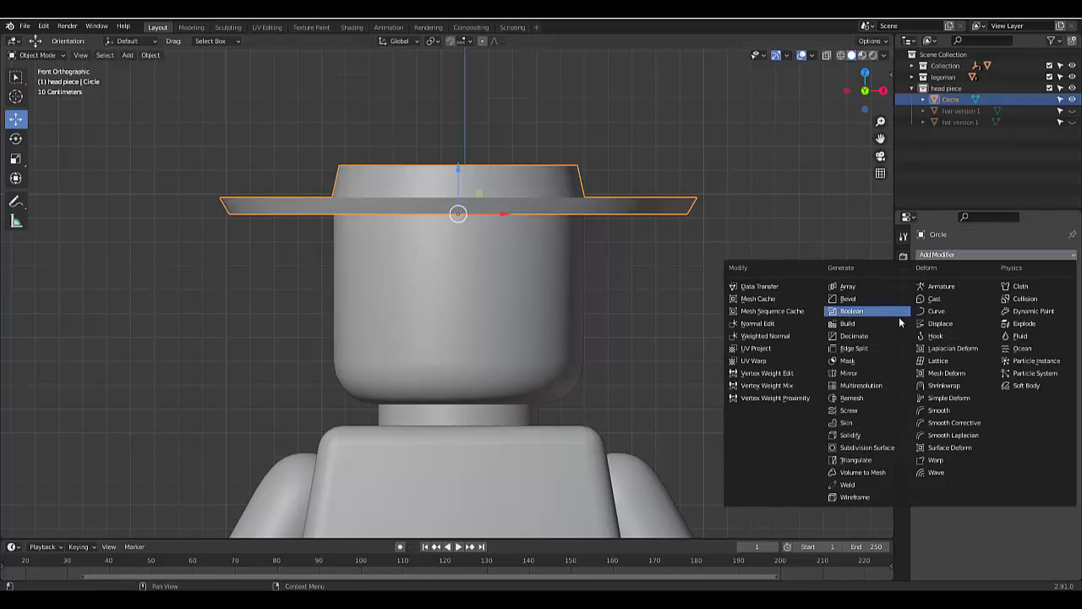
click(862, 312)
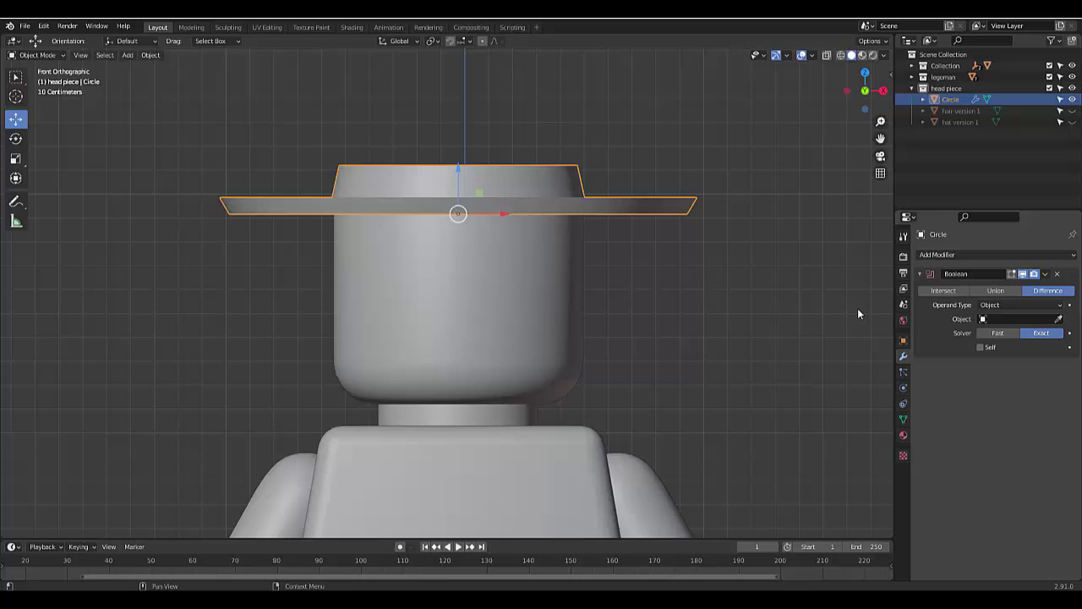
click(1059, 320)
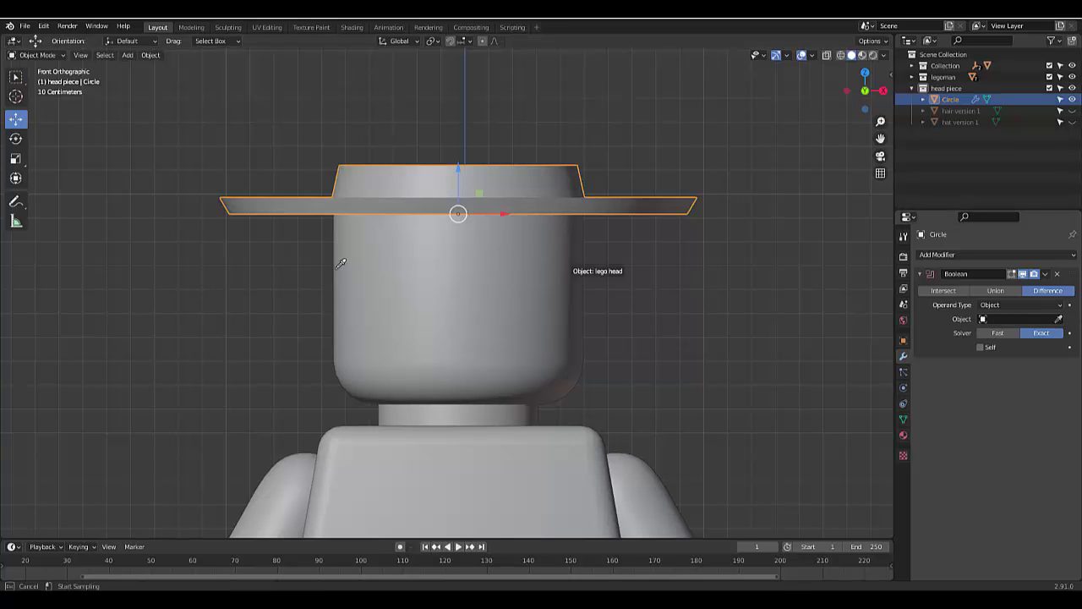
click(435, 256)
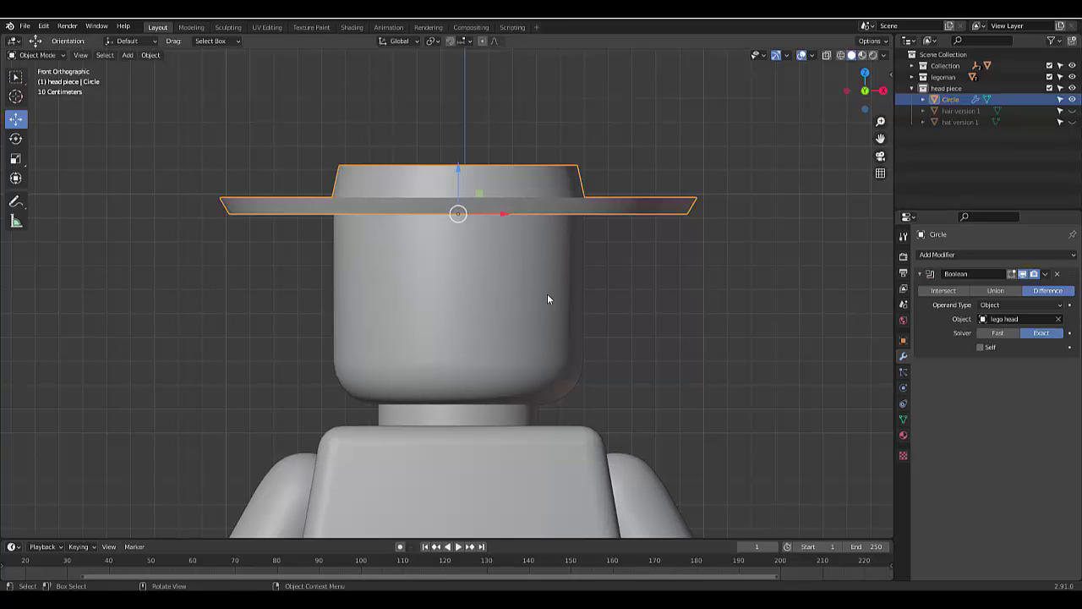
click(1046, 274)
click(1033, 288)
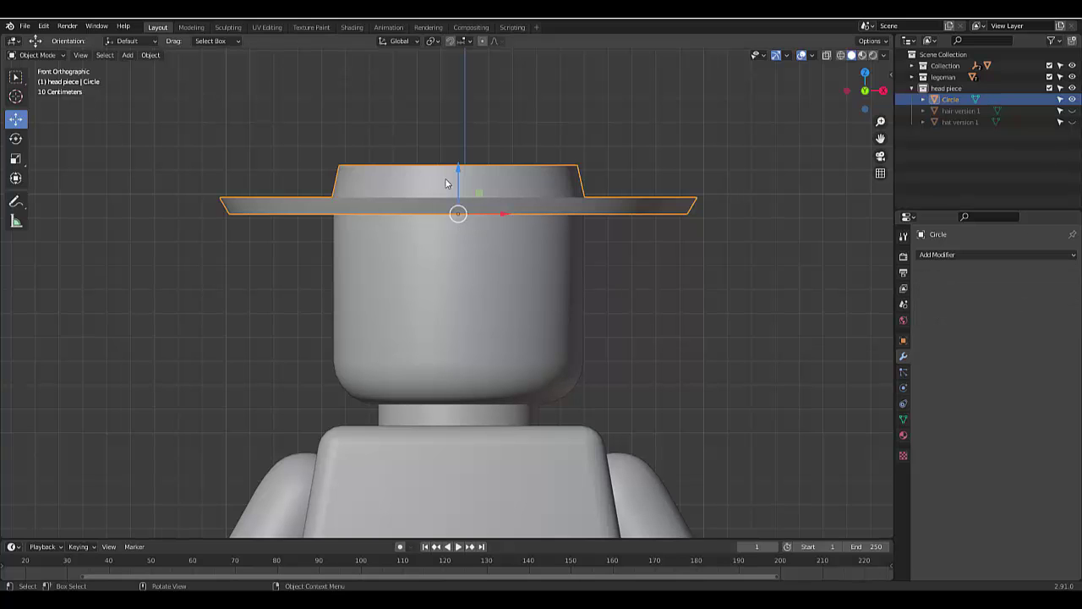
Raise the hat 0.46091 m along Z and orbit underneath to see the head-shaped hollow
drag(457, 167, 457, 82)
middle_drag(452, 250, 438, 196)
scroll(437, 195, up, 4)
scroll(449, 174, up, 2)
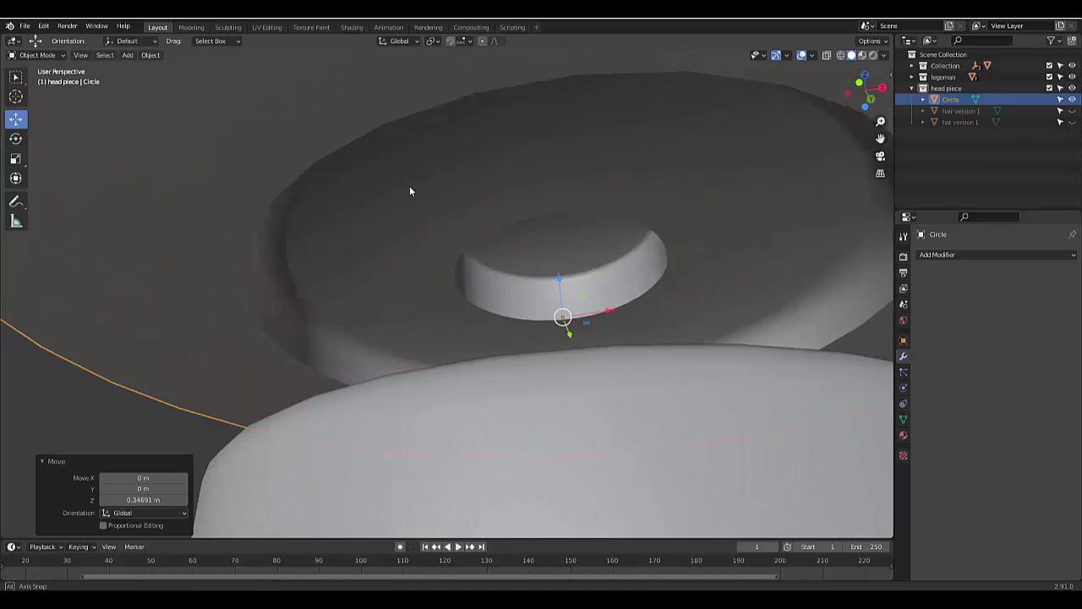
scroll(454, 273, down, 3)
middle_drag(454, 265, 466, 222)
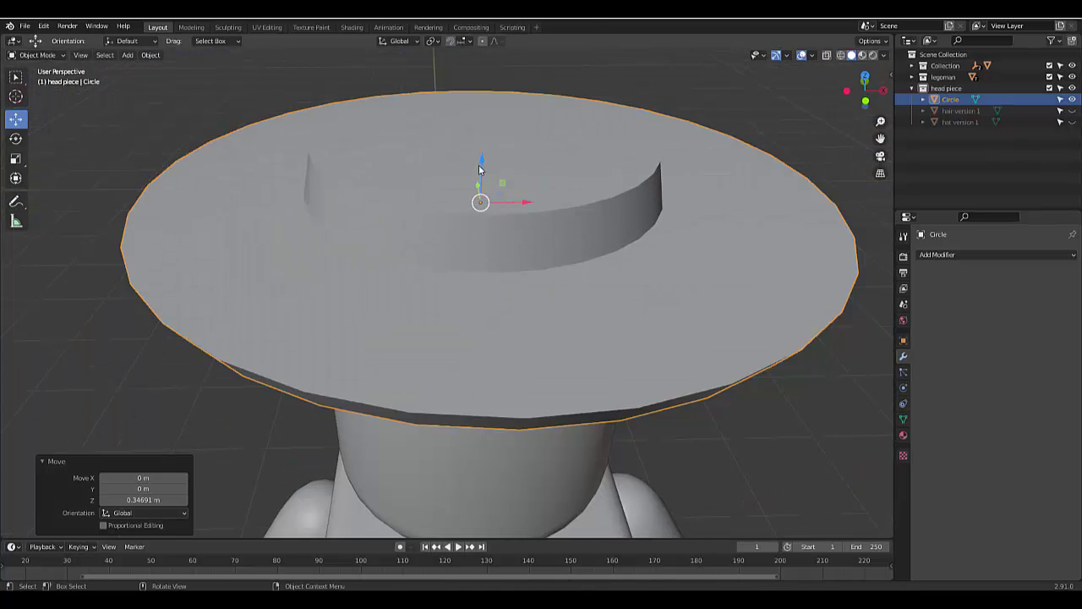
drag(478, 170, 485, 17)
scroll(516, 499, down, 3)
middle_drag(516, 499, 545, 325)
scroll(496, 448, up, 3)
scroll(506, 303, up, 2)
scroll(505, 302, up, 4)
In Edit Mode, loop-cut a new edge ring at the outer rim of the hat's carved hollow
key(Tab)
middle_drag(545, 383, 468, 401)
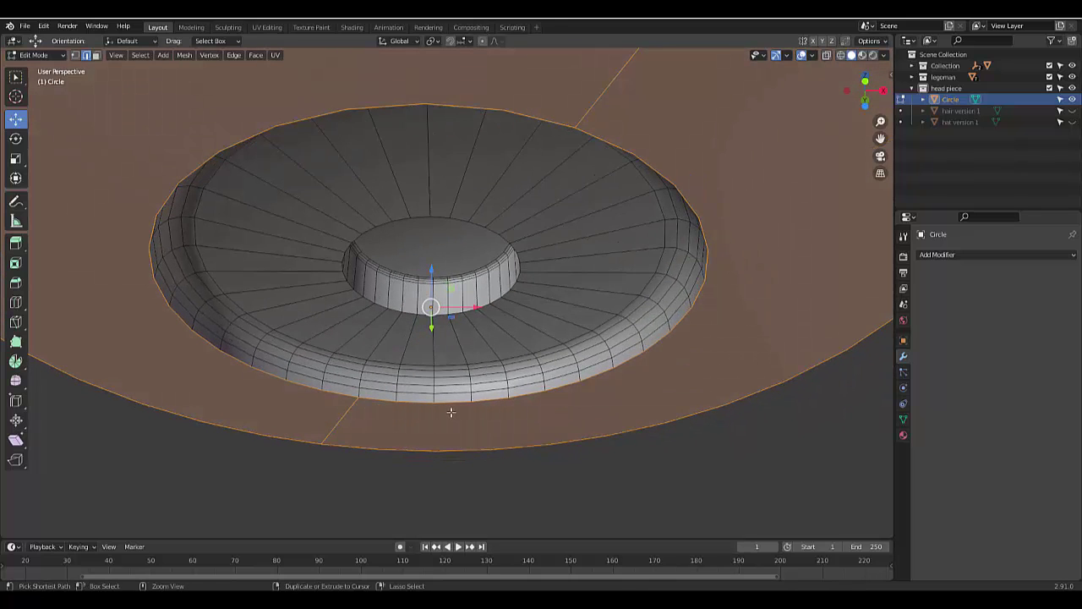
alt+click(440, 394)
key(g)
key(g)
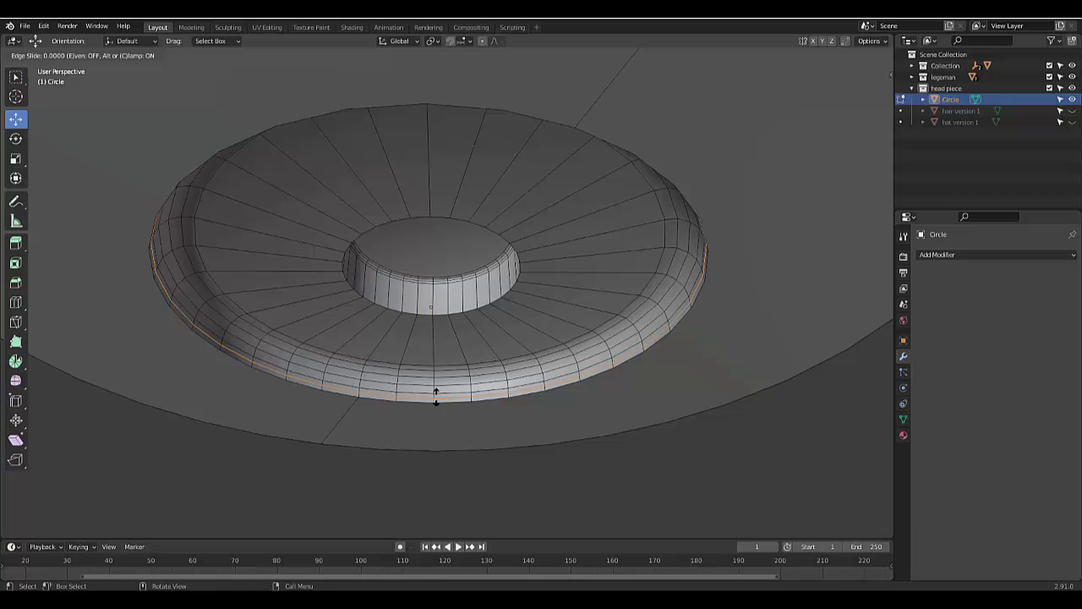
click(436, 403)
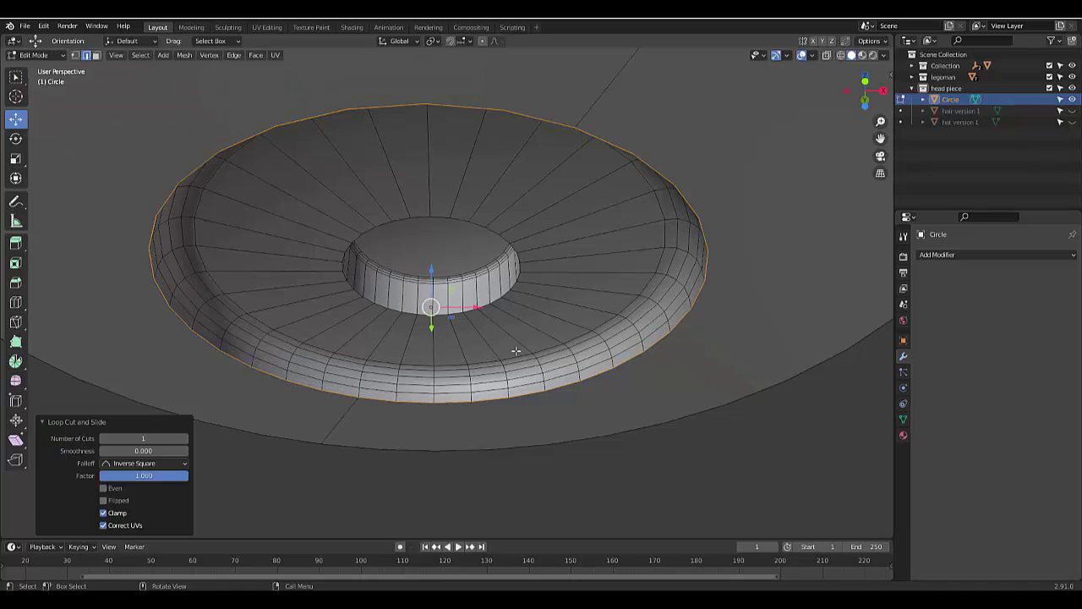
scroll(530, 274, down, 6)
mouse_move(470, 231)
middle_down()
mouse_move(449, 222)
mouse_move(466, 242)
middle_up()
scroll(541, 280, up, 5)
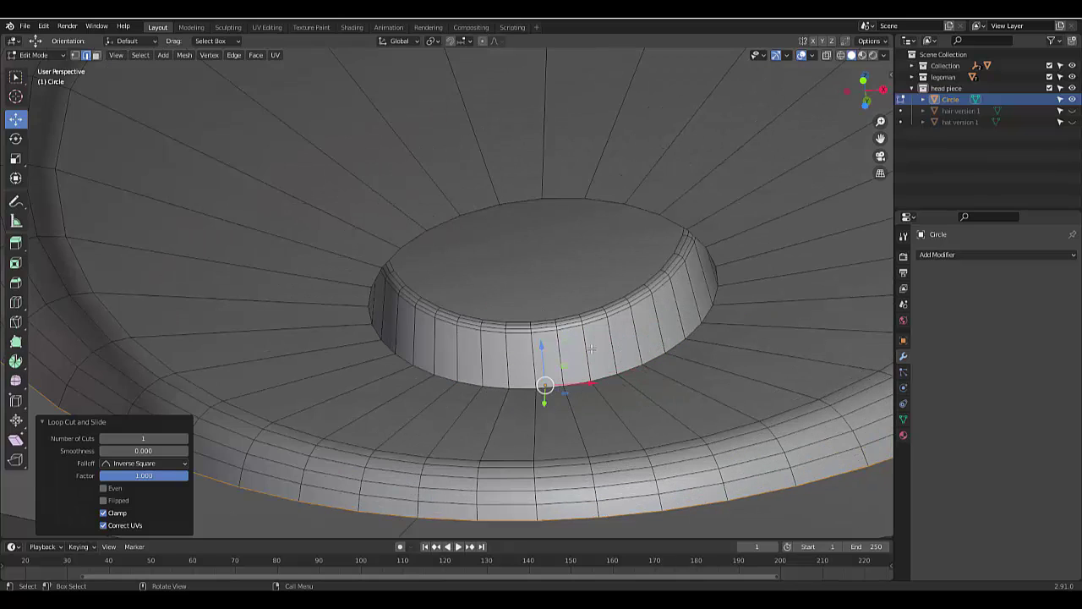
scroll(604, 340, down, 4)
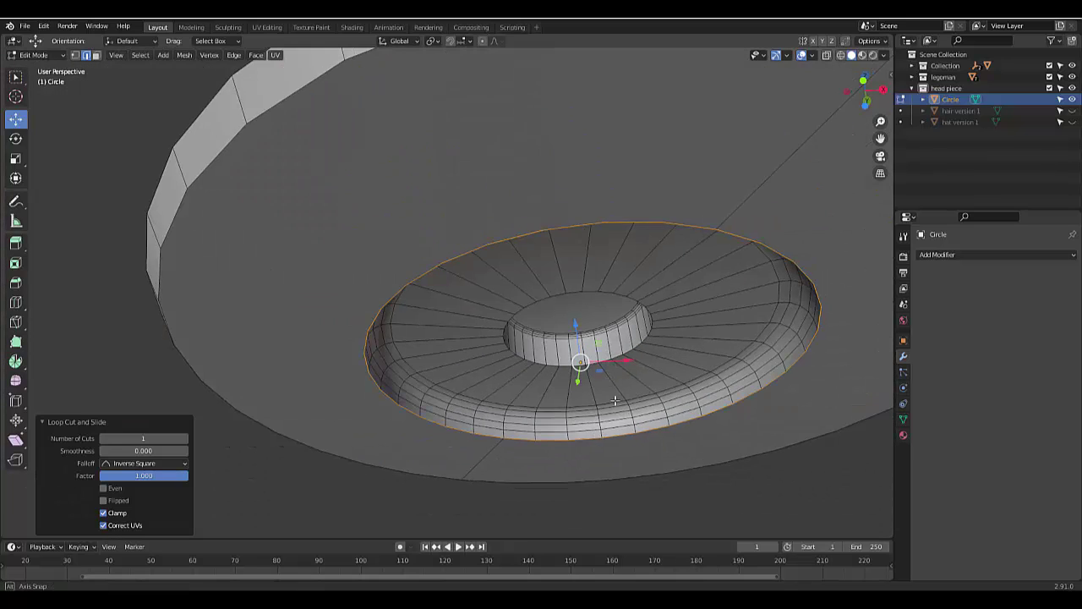
middle_drag(603, 340, 592, 279)
Leave Edit Mode and switch to a straight front view of the hat
key(Tab)
scroll(632, 405, down, 4)
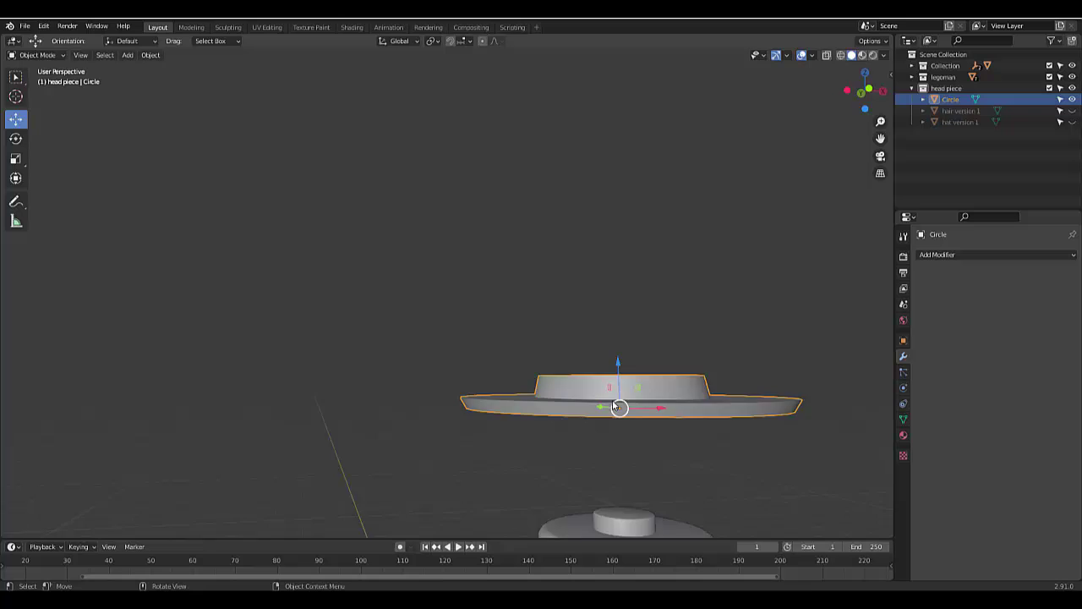
scroll(632, 405, up, 3)
middle_drag(632, 405, 671, 403)
scroll(655, 409, down, 3)
key(KP_1)
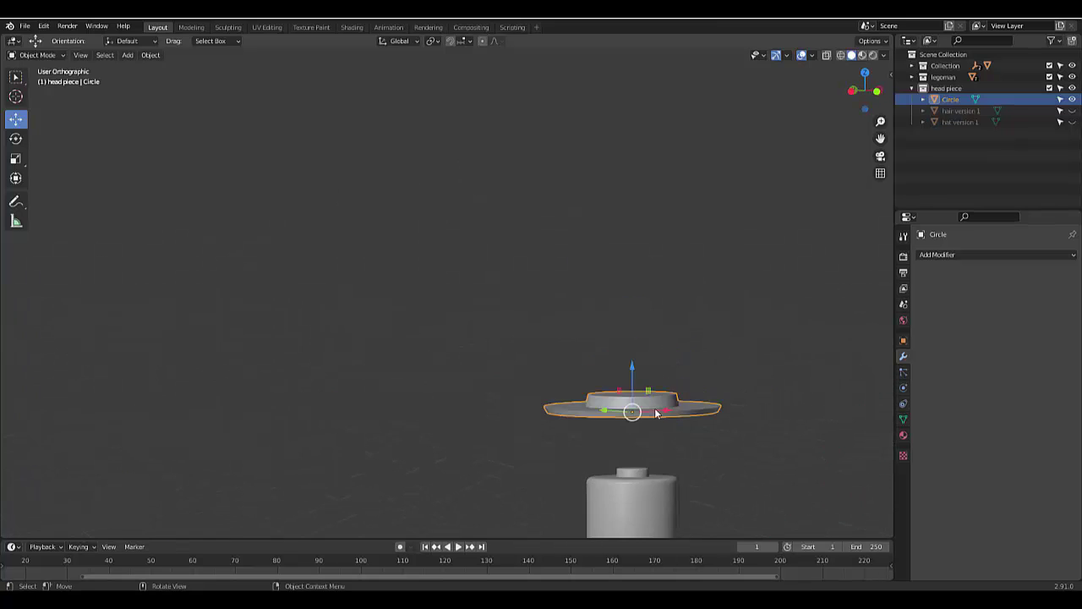
scroll(578, 429, up, 2)
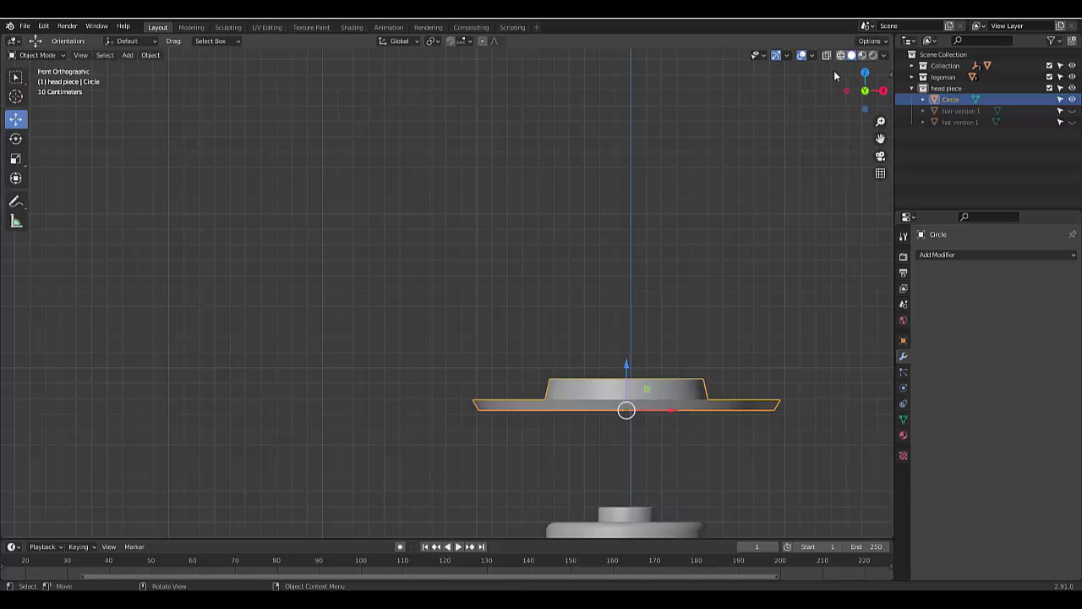
In wireframe view, lower the hat about 0.80 m along Z back onto the minifigure's head
key(shift+z)
scroll(626, 271, down, 3)
scroll(696, 415, up, 5)
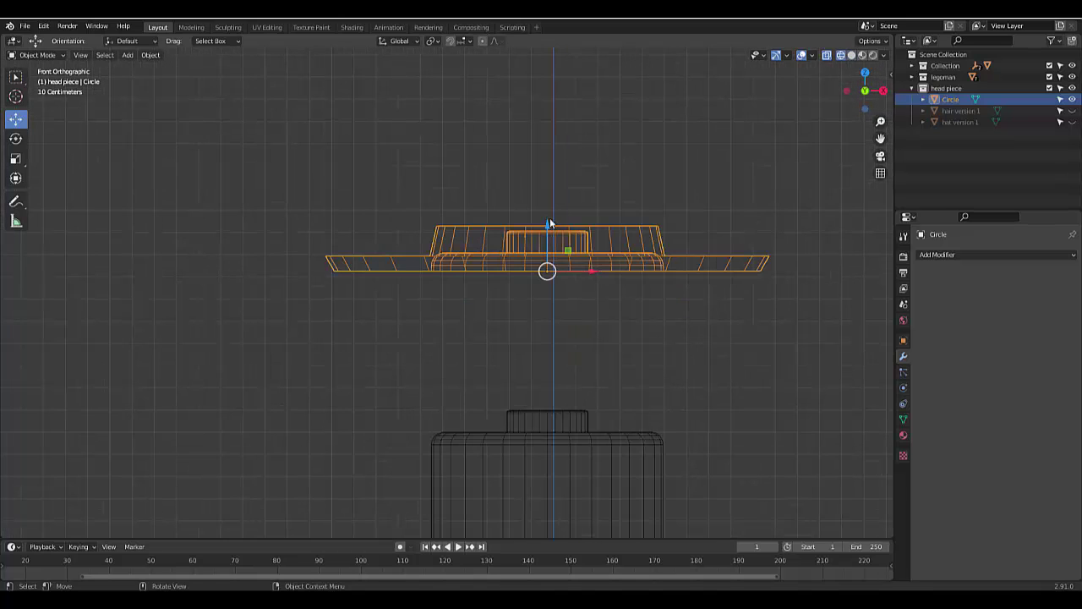
drag(550, 223, 553, 412)
scroll(553, 412, up, 5)
drag(561, 508, 551, 519)
scroll(495, 253, down, 8)
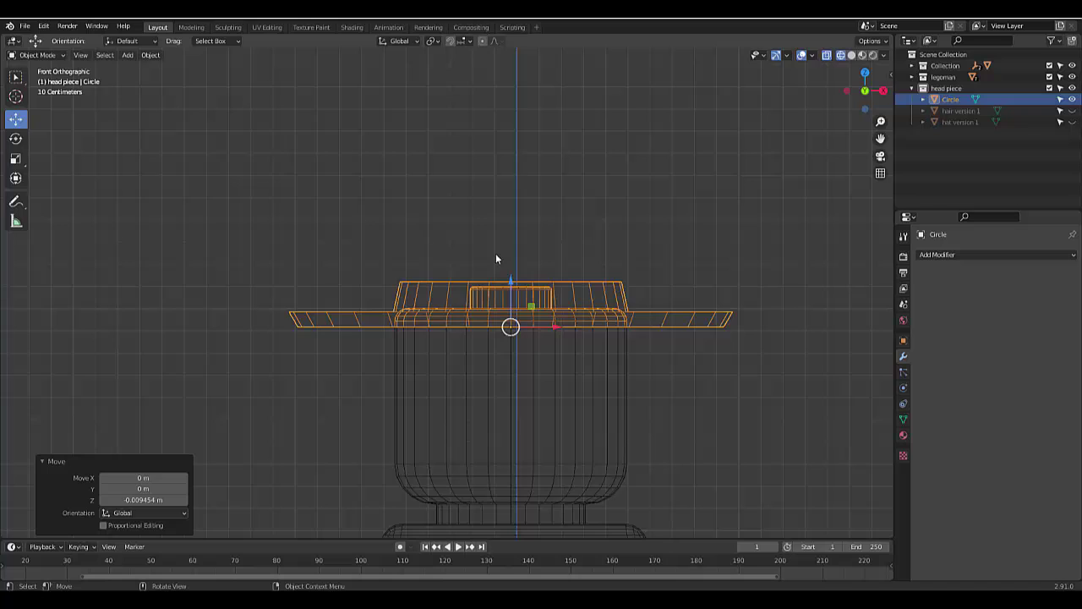
Switch back to solid shading in Object Mode and look down on the seated hat
key(Tab)
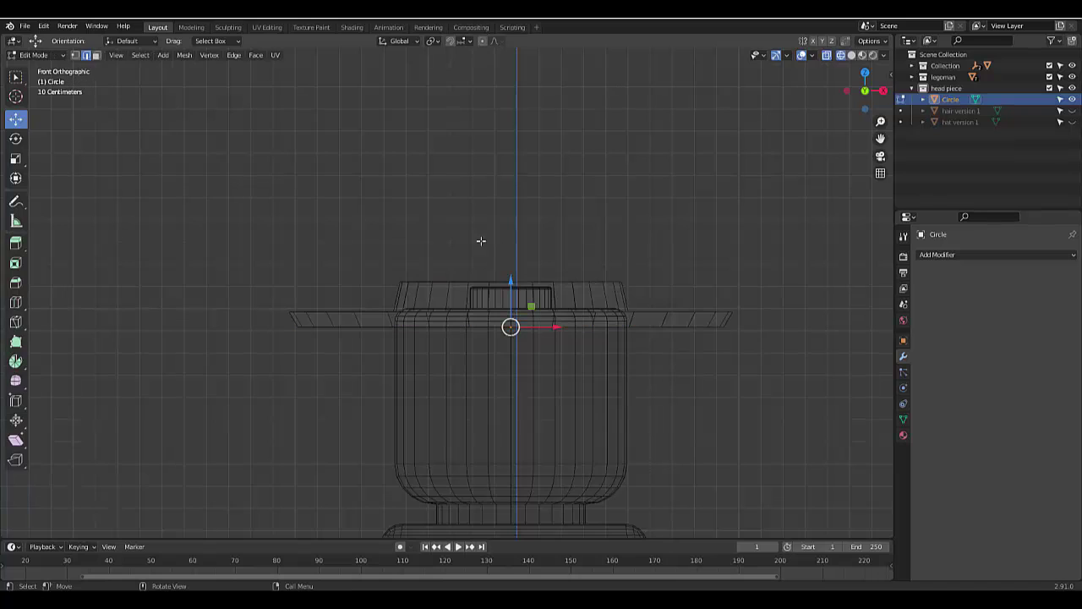
click(852, 56)
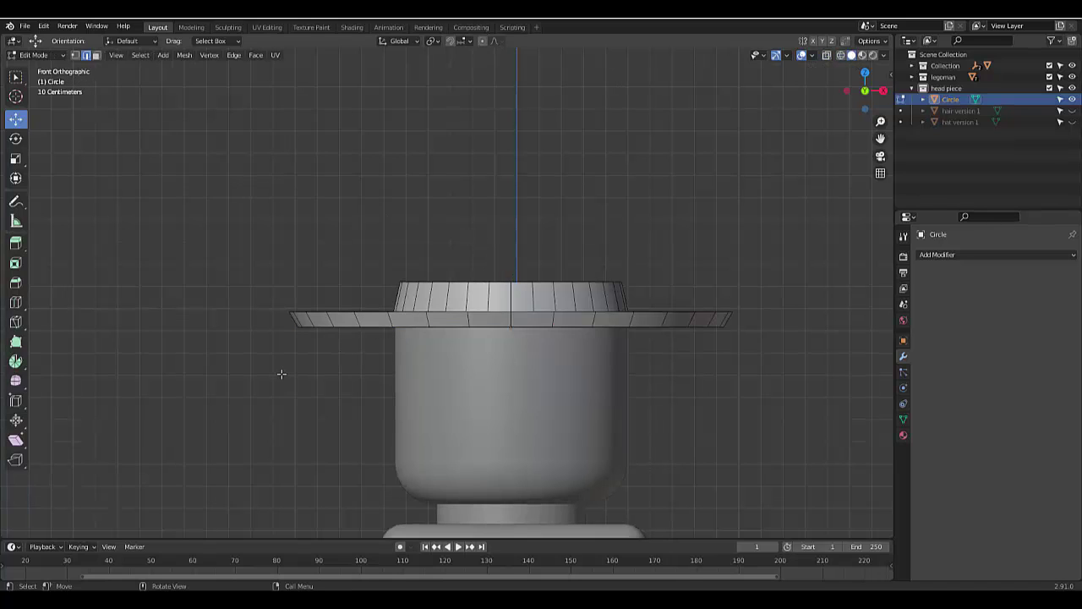
key(Tab)
key(alt+a)
scroll(281, 374, down, 2)
scroll(284, 372, up, 2)
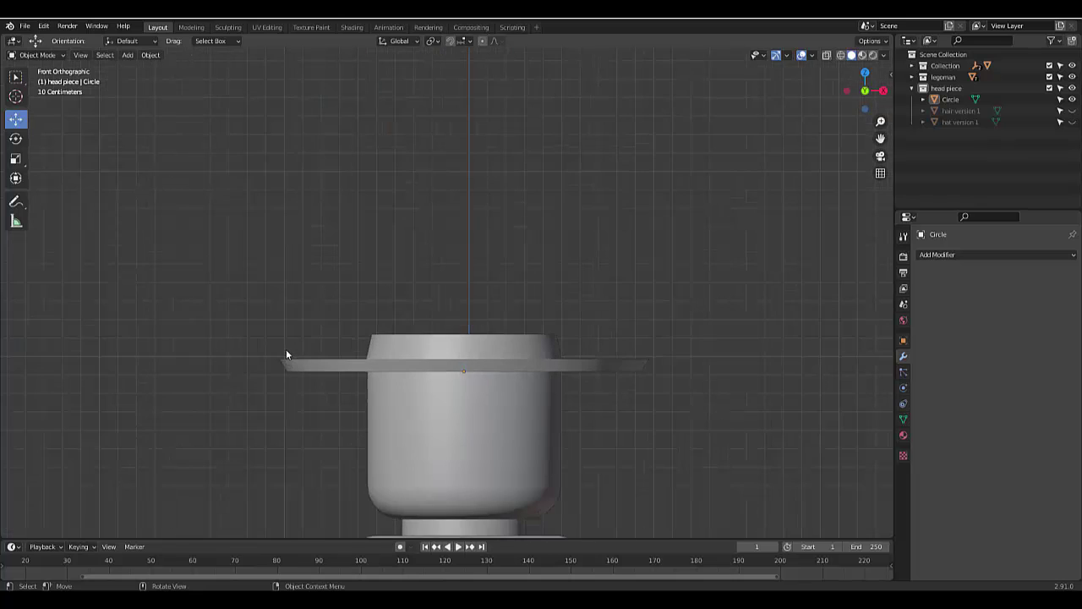
scroll(343, 296, down, 4)
scroll(423, 298, up, 6)
middle_drag(466, 209, 479, 240)
Inset the crown's top face in Edit Mode to create a smaller inner face
click(505, 254)
scroll(504, 249, down, 4)
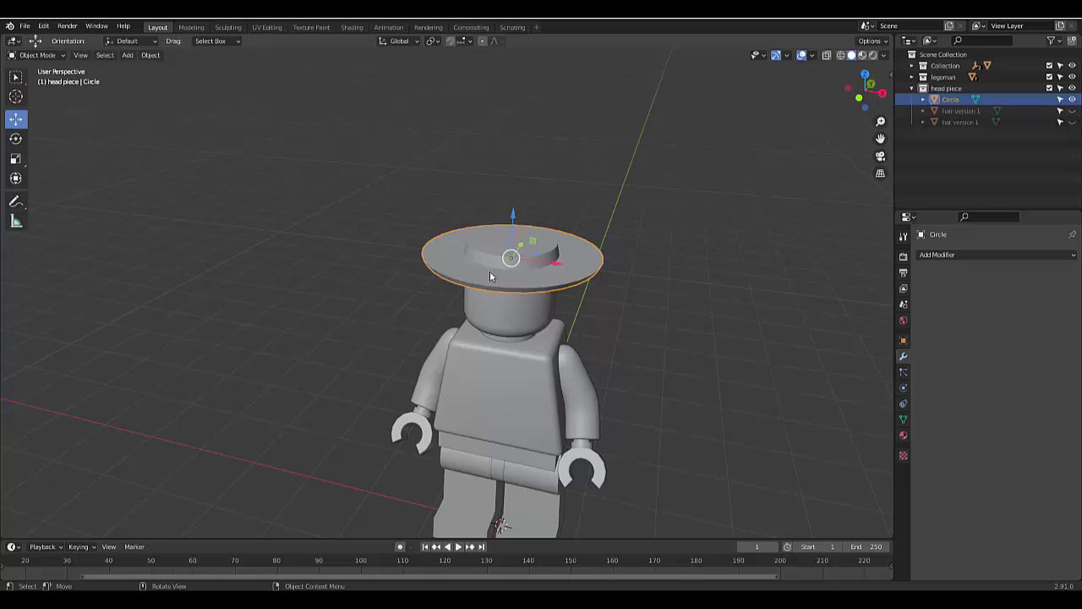
scroll(472, 290, up, 4)
key(Tab)
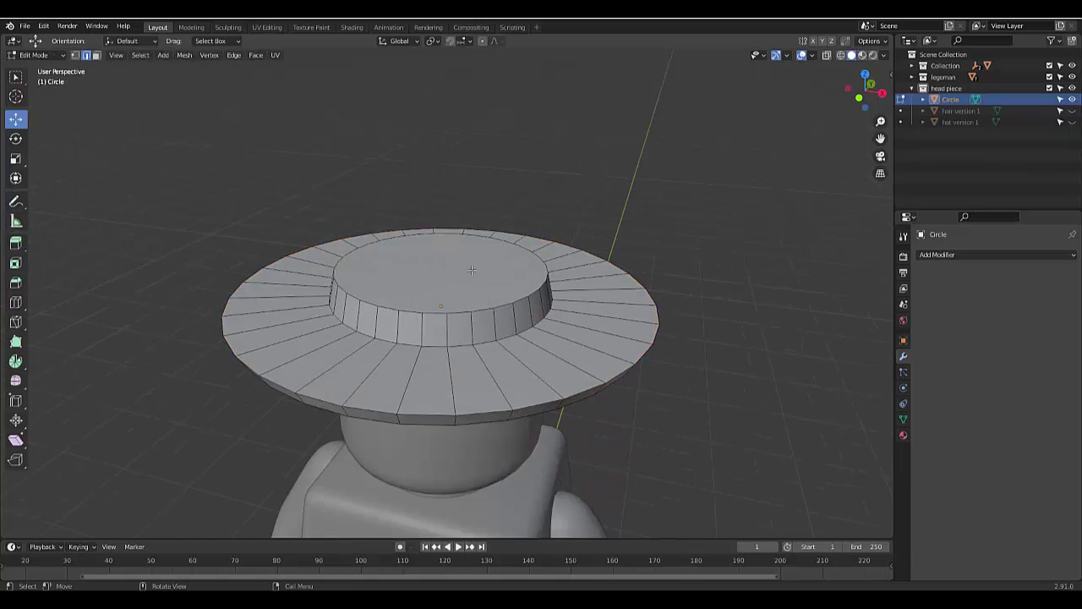
scroll(480, 315, up, 3)
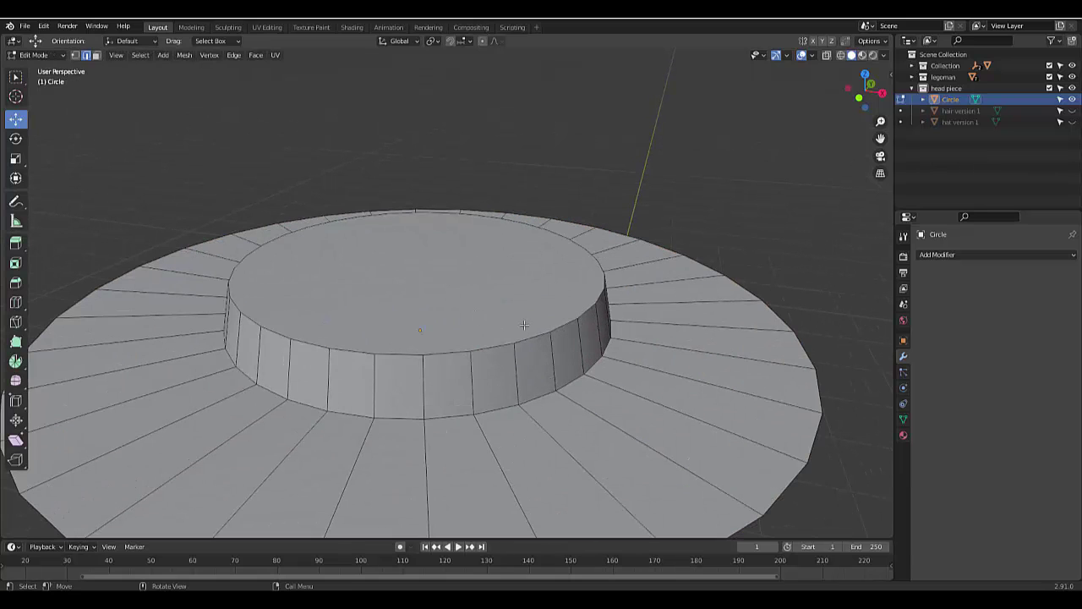
key(3)
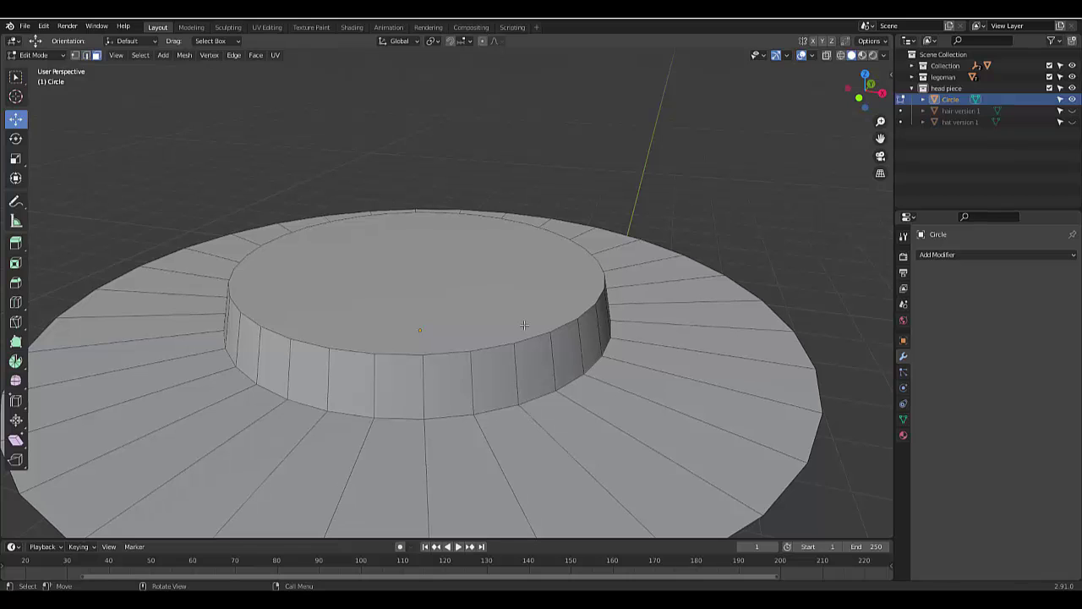
click(502, 291)
key(i)
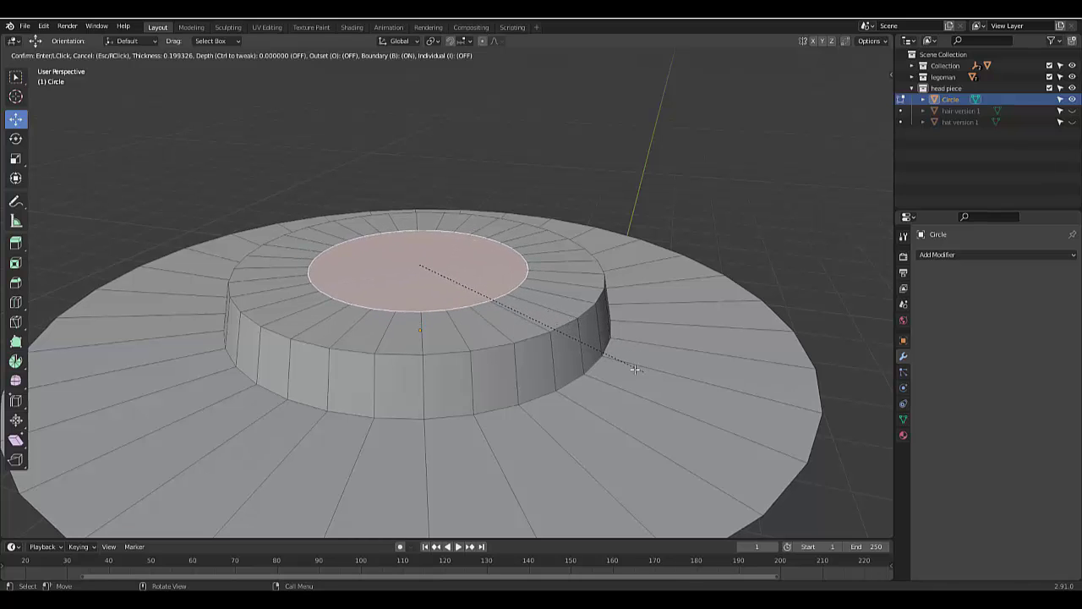
click(544, 344)
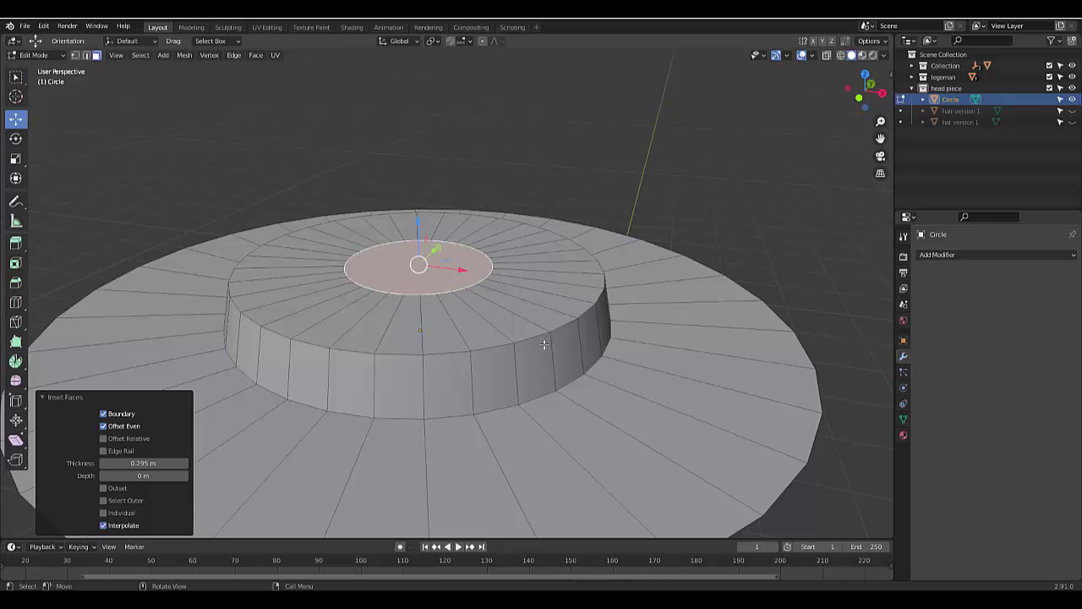
Raise the crown top to make it taller and scale it along X into an oval
alt+shift+click(459, 335)
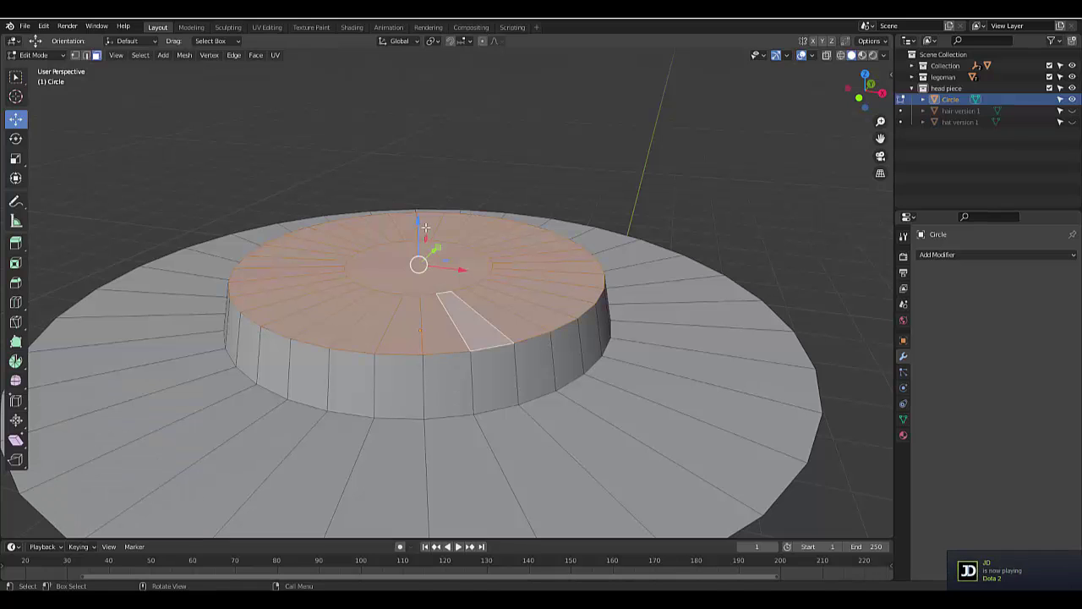
drag(419, 205, 415, 95)
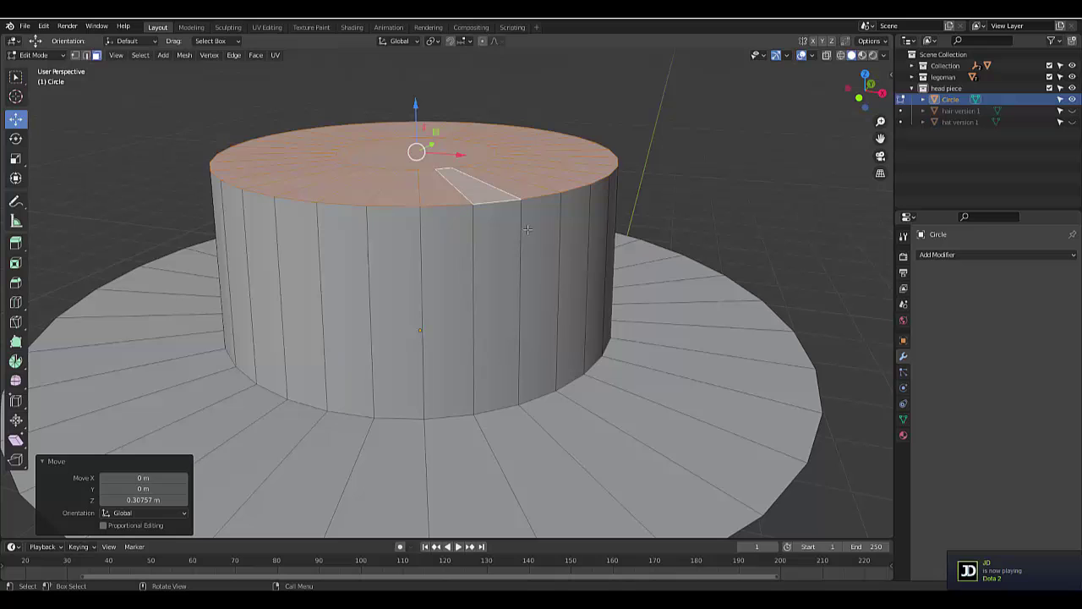
key(KP_7)
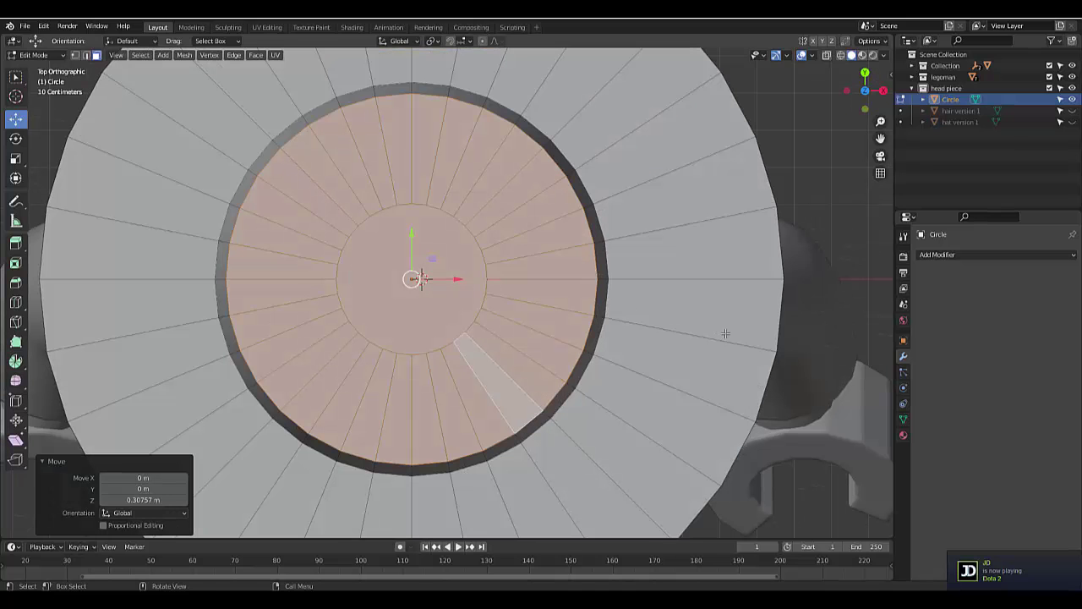
key(s)
key(x)
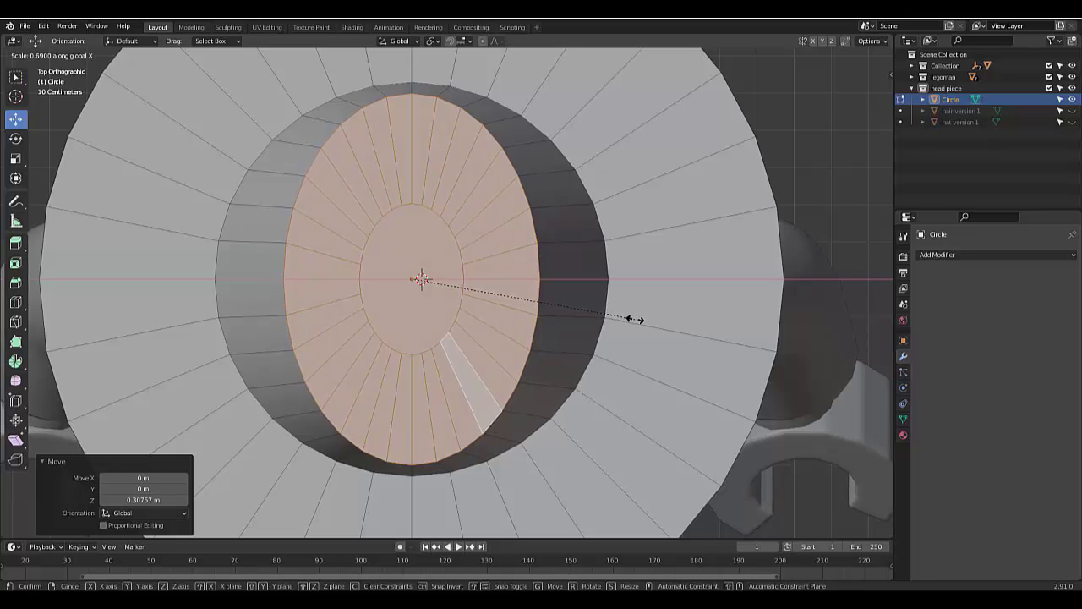
click(640, 319)
scroll(640, 320, down, 4)
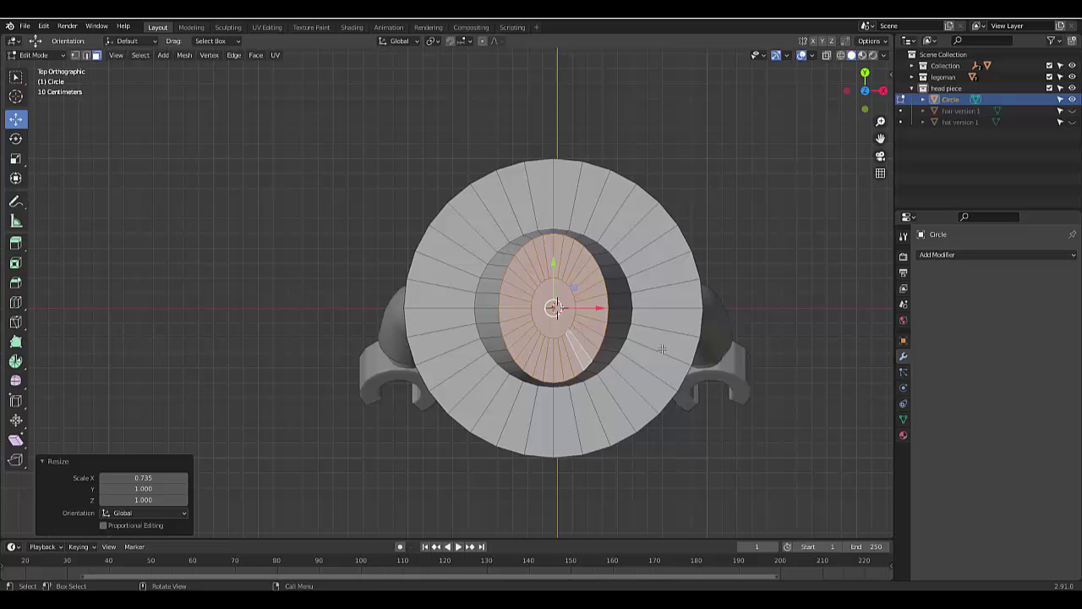
middle_drag(640, 320, 538, 273)
scroll(574, 271, up, 3)
scroll(537, 273, up, 5)
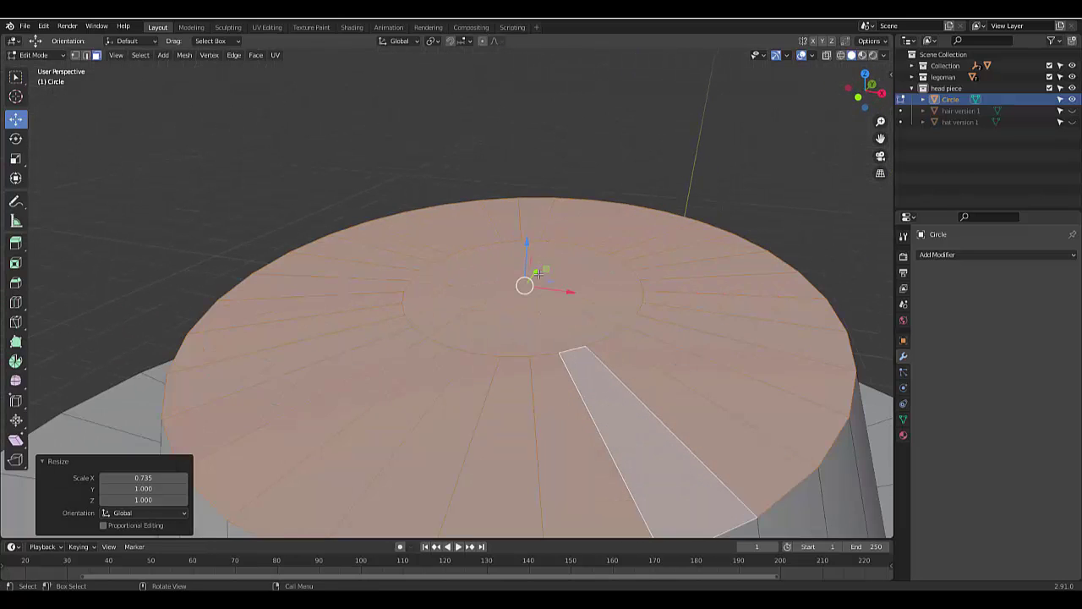
scroll(515, 316, up, 2)
Sink the inner top face into the crown and narrow it along X, leaving a 0.020094 m dent
click(503, 319)
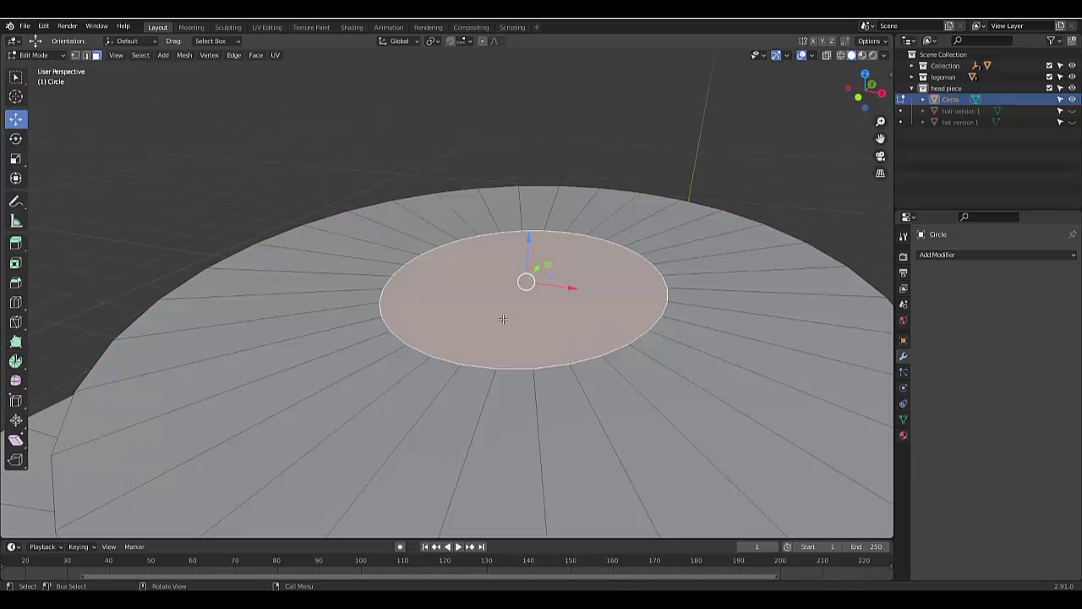
drag(529, 252, 533, 296)
scroll(533, 296, down, 5)
middle_drag(532, 296, 659, 360)
key(s)
key(x)
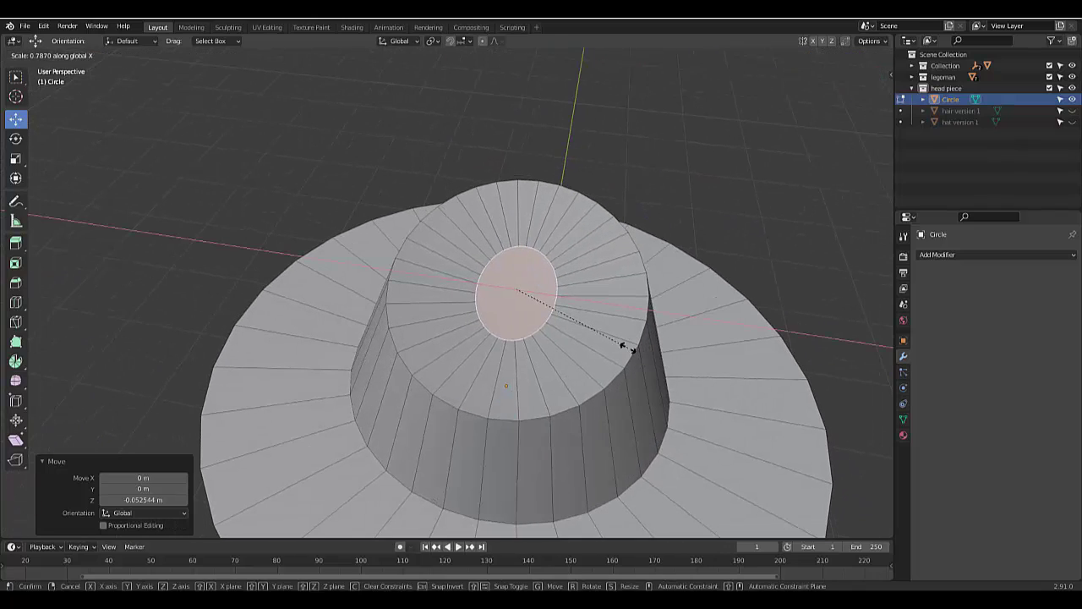
click(623, 346)
key(g)
key(z)
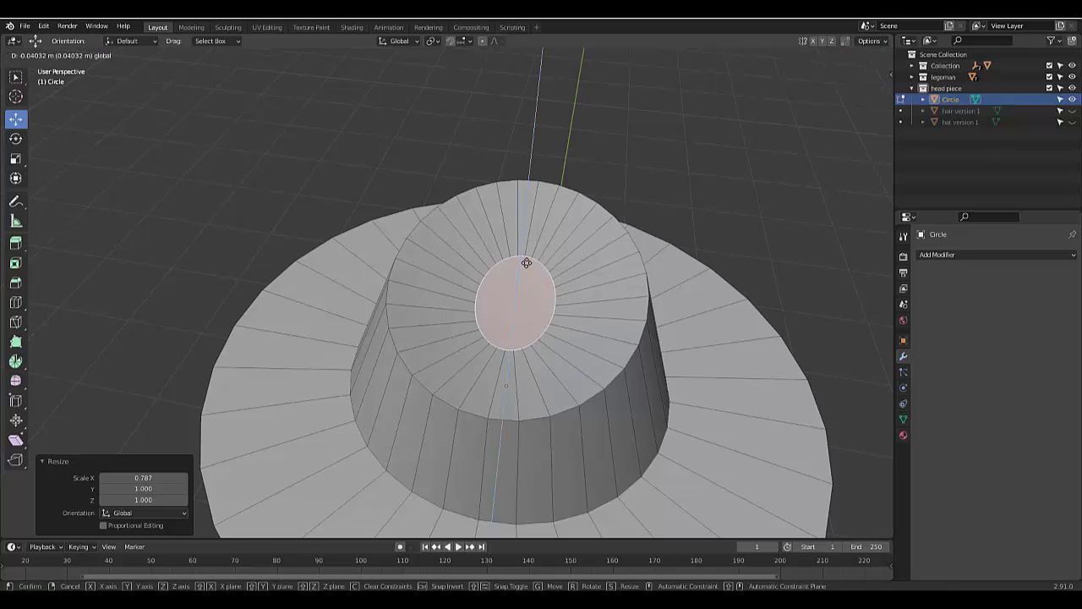
click(522, 279)
scroll(522, 279, down, 5)
middle_drag(523, 279, 471, 391)
scroll(471, 392, up, 2)
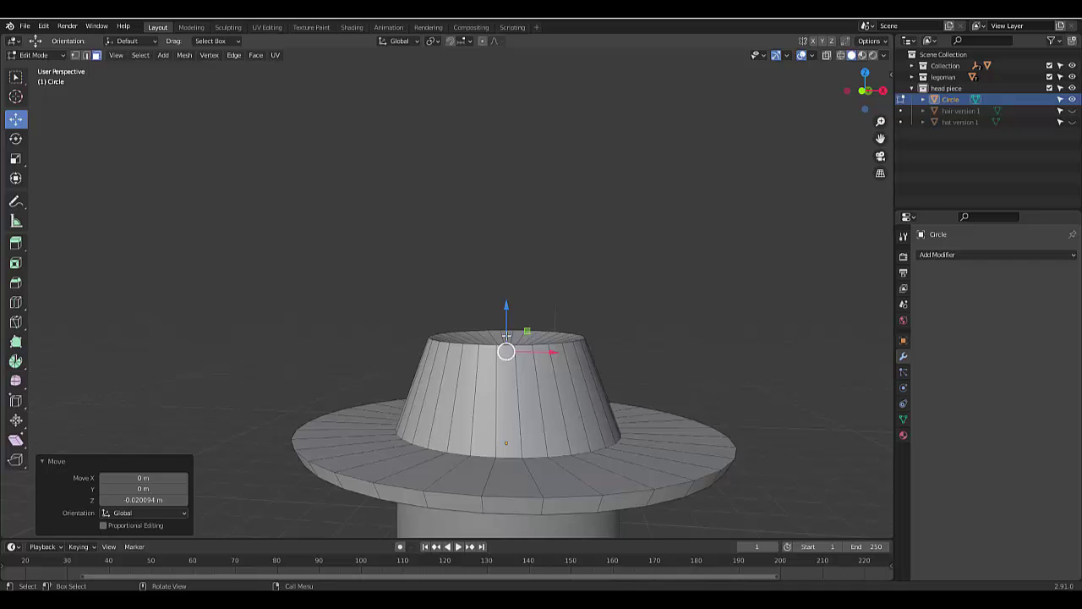
scroll(505, 336, up, 4)
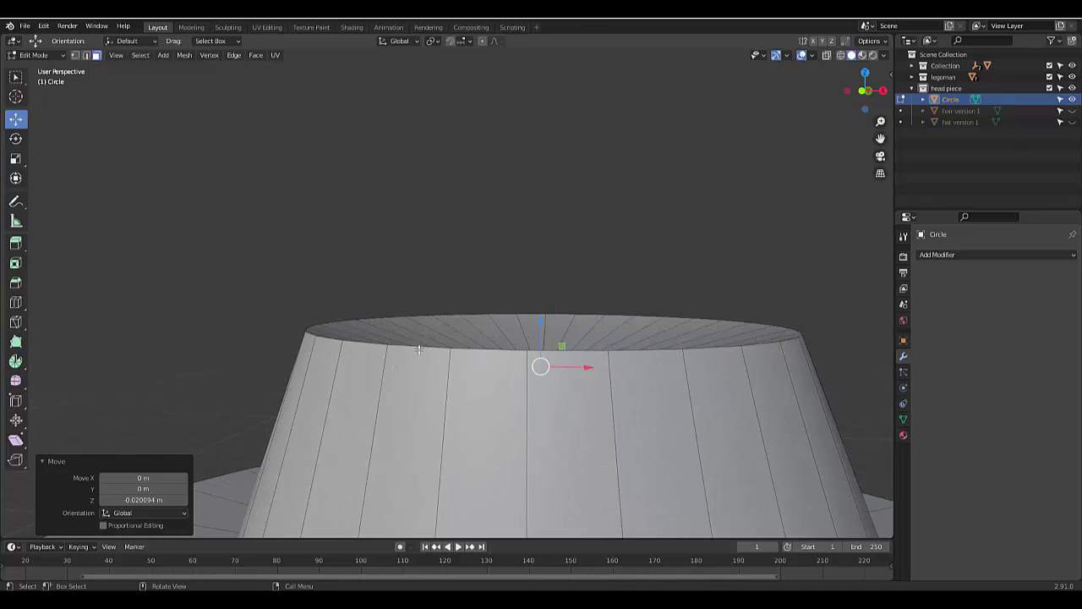
In edge select mode, select the crown's top rim edges, including the back of the top ring
key(KP_1)
middle_drag(609, 301, 521, 322)
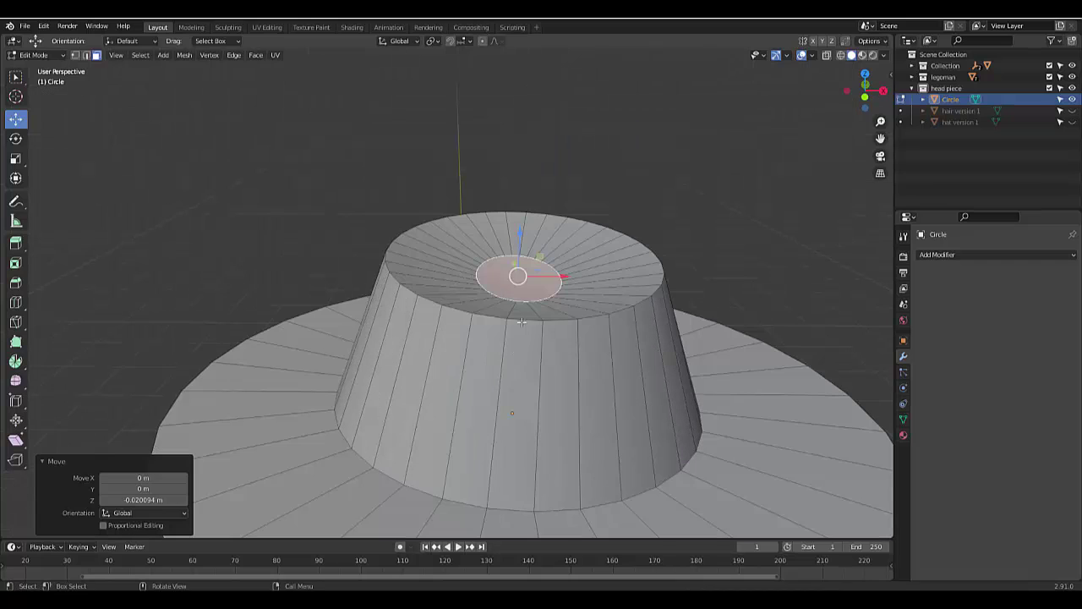
key(2)
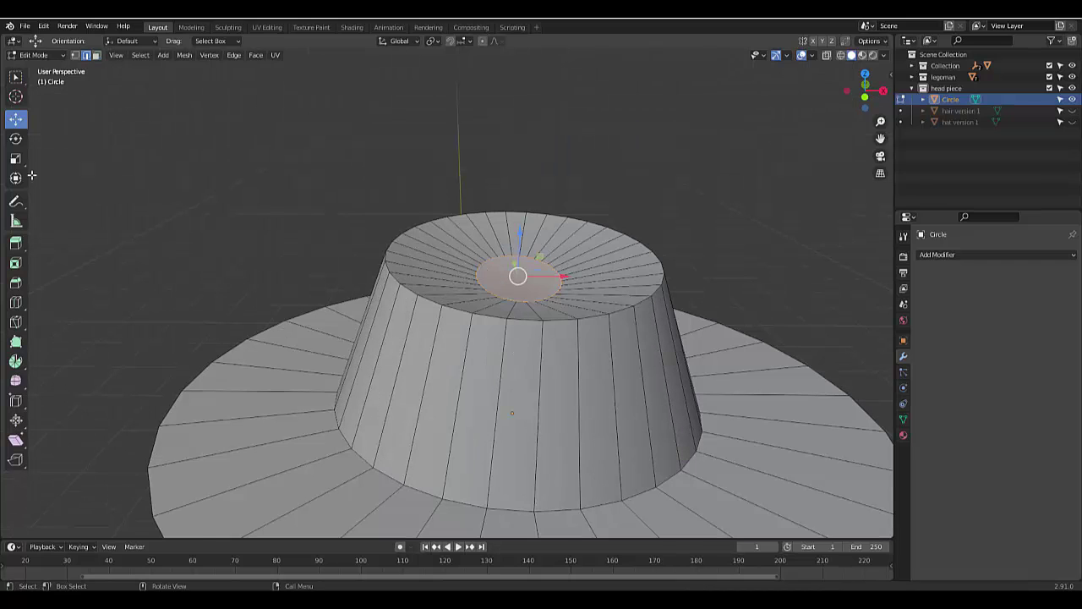
click(523, 321)
scroll(580, 330, up, 3)
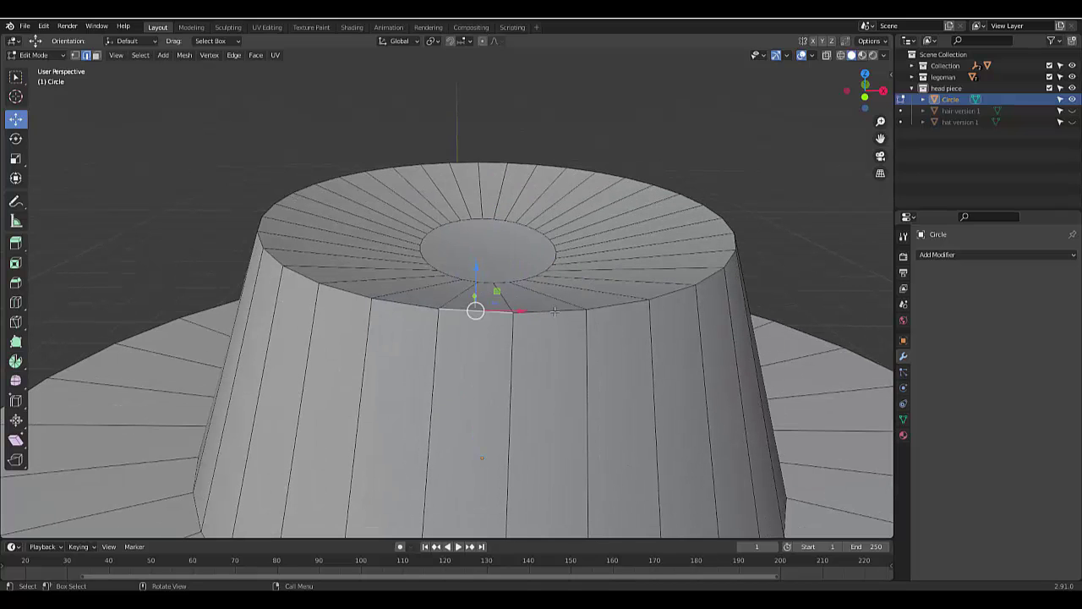
shift+click(554, 311)
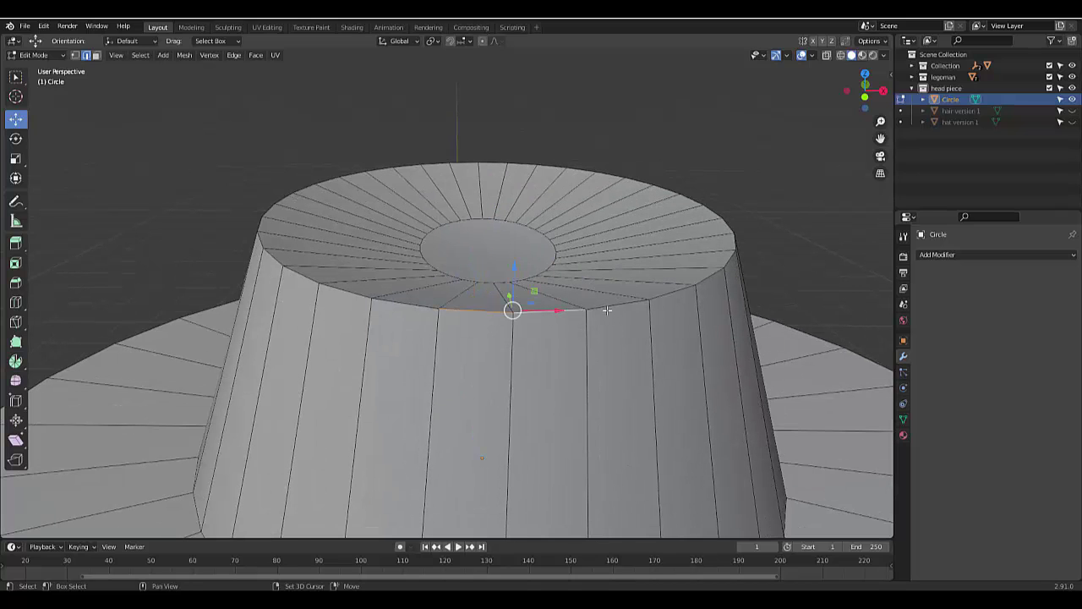
alt+middle_drag(603, 308, 576, 378)
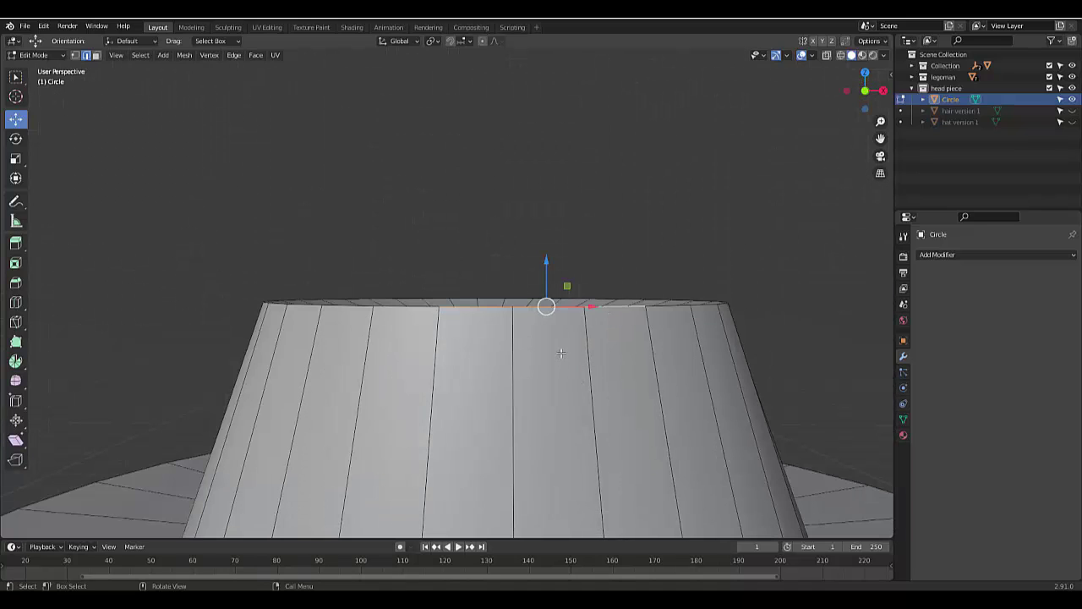
middle_drag(549, 331, 509, 162)
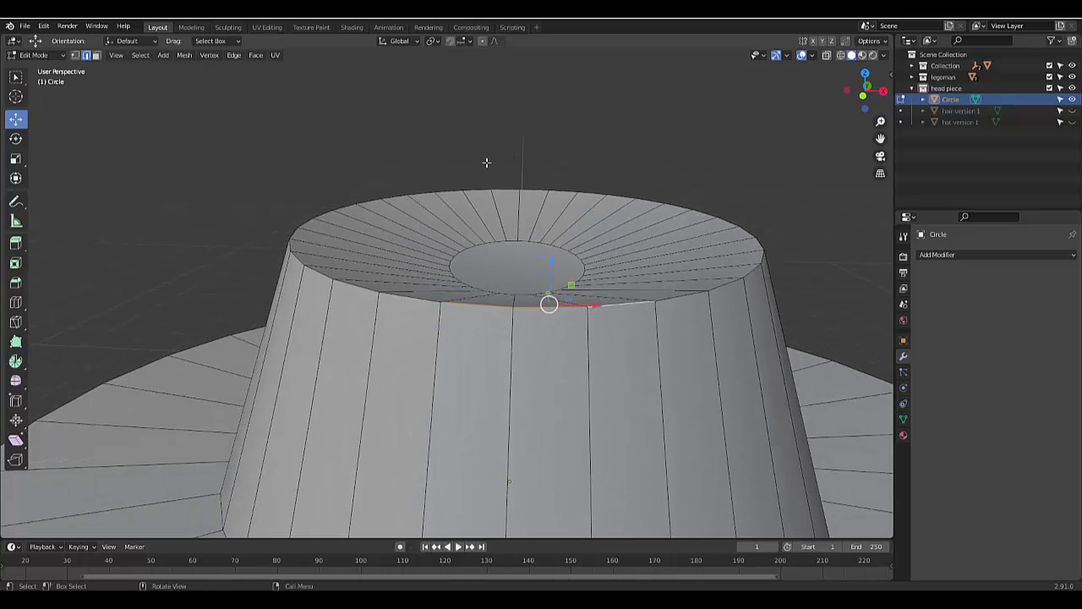
shift+drag(483, 166, 549, 203)
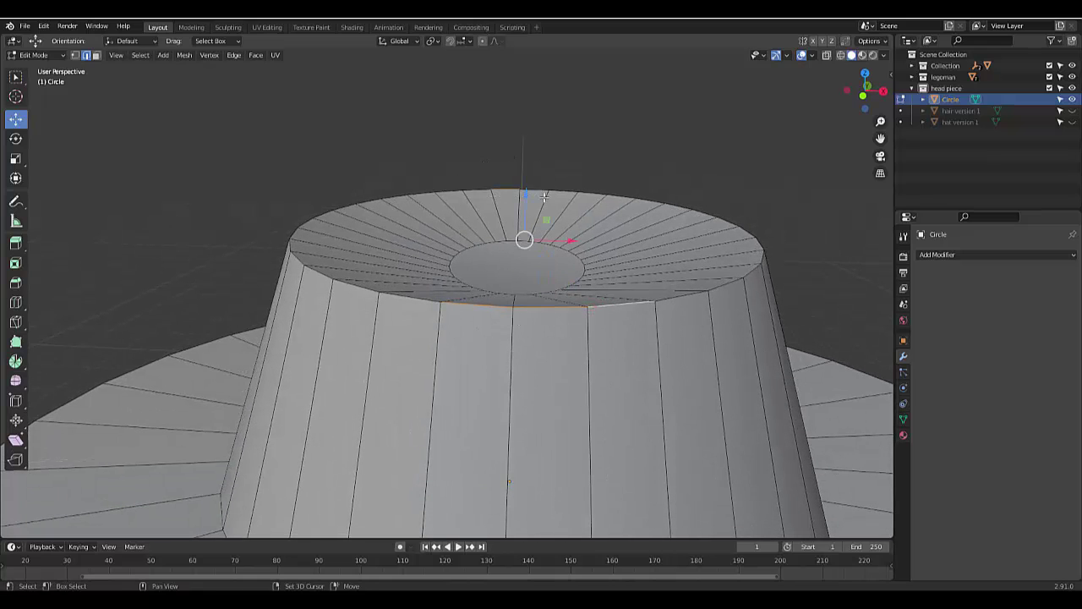
shift+click(514, 195)
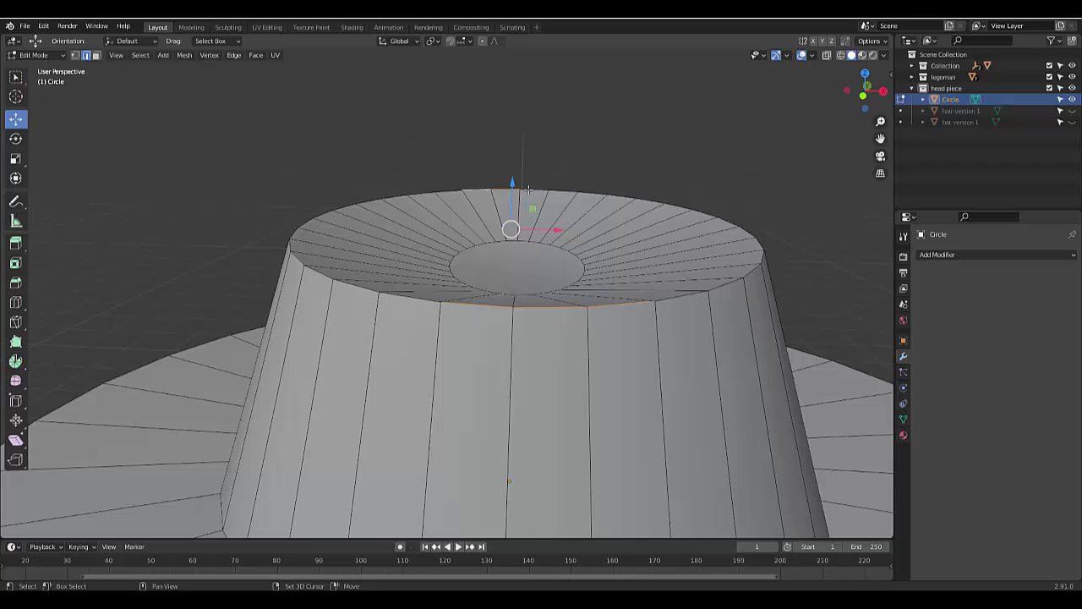
Select the crown's top edge loop and dip its middle downward with Smooth proportional editing
key(KP_1)
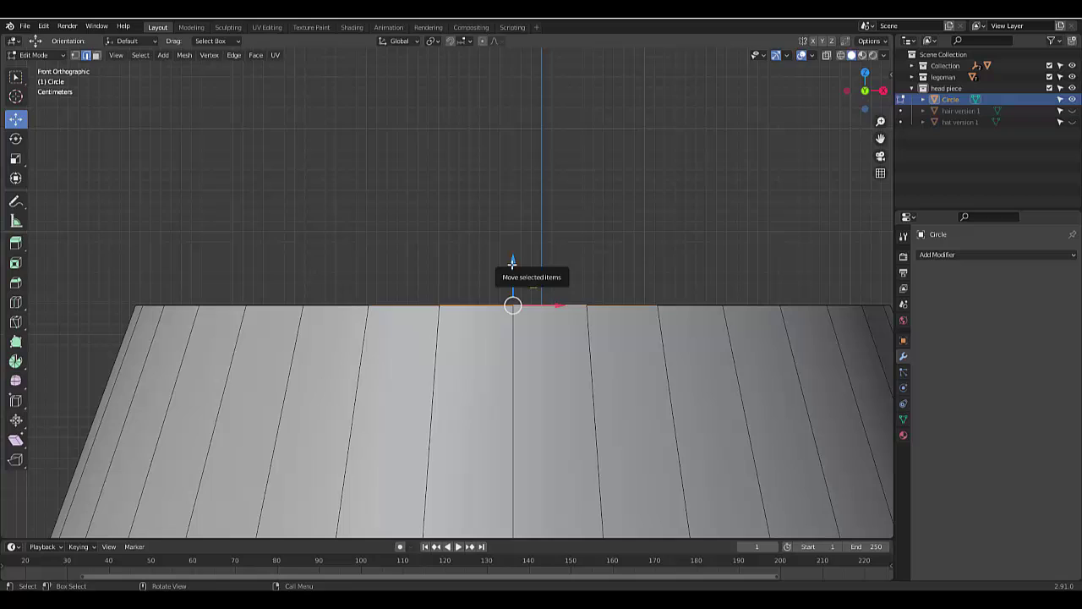
drag(511, 263, 515, 275)
key(ctrl+z)
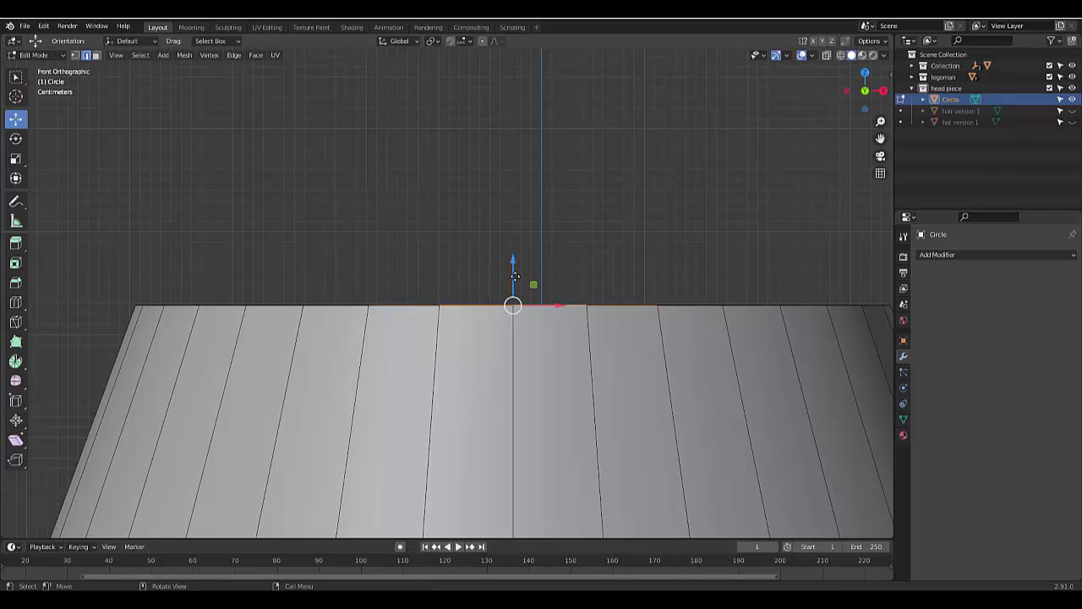
click(482, 42)
scroll(536, 346, up, 3)
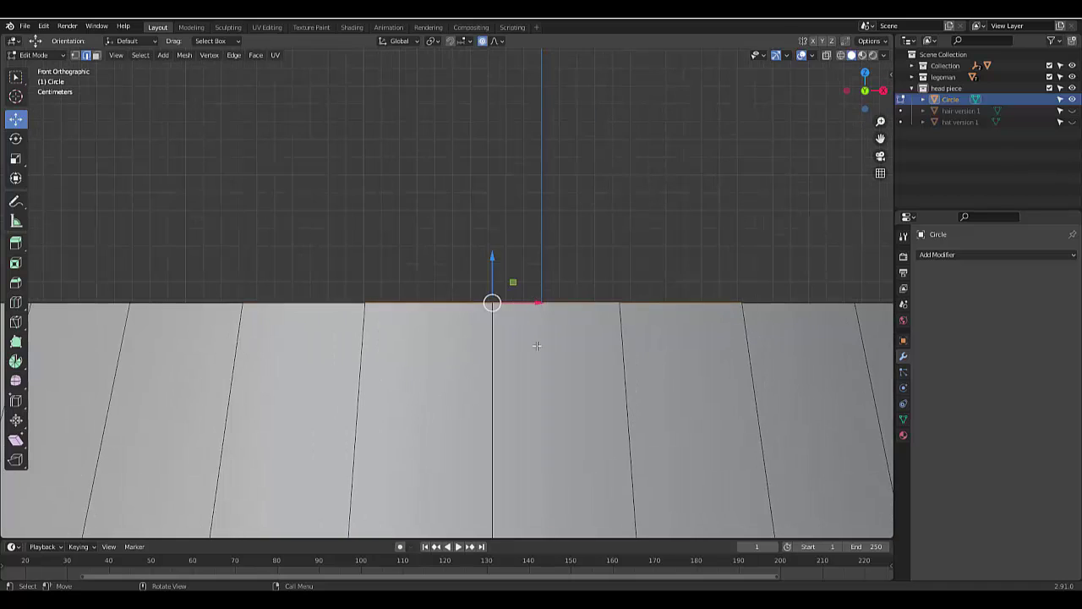
click(539, 350)
alt+click(528, 304)
scroll(547, 330, down, 3)
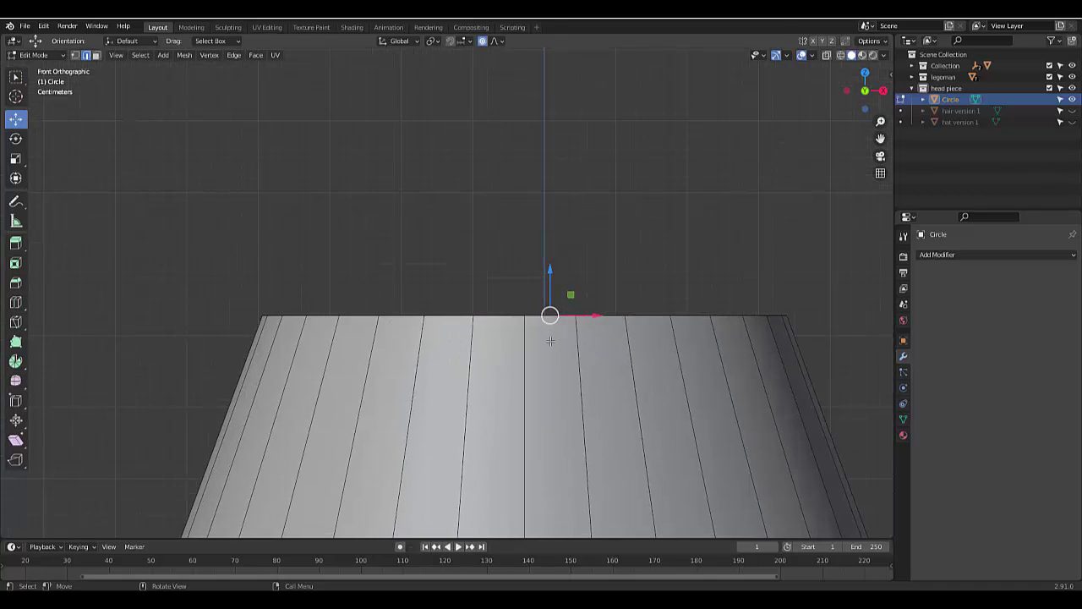
scroll(550, 341, up, 2)
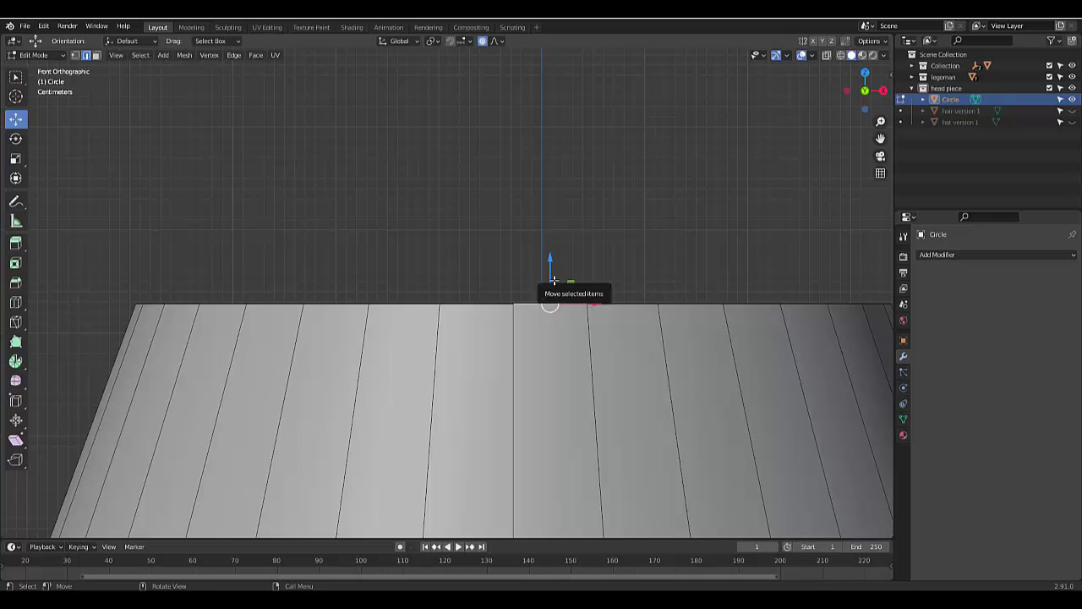
drag(550, 301, 498, 317)
Raise the crown top's left and right corners, lifting the right side 0.01907 m
click(500, 303)
scroll(497, 318, down, 5)
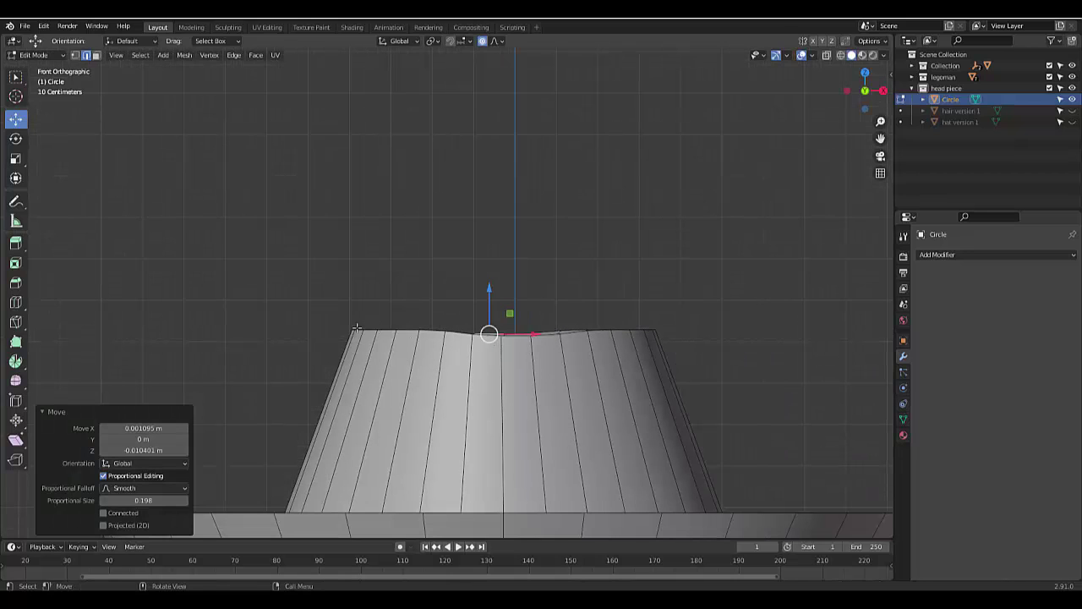
click(356, 327)
drag(358, 327, 362, 326)
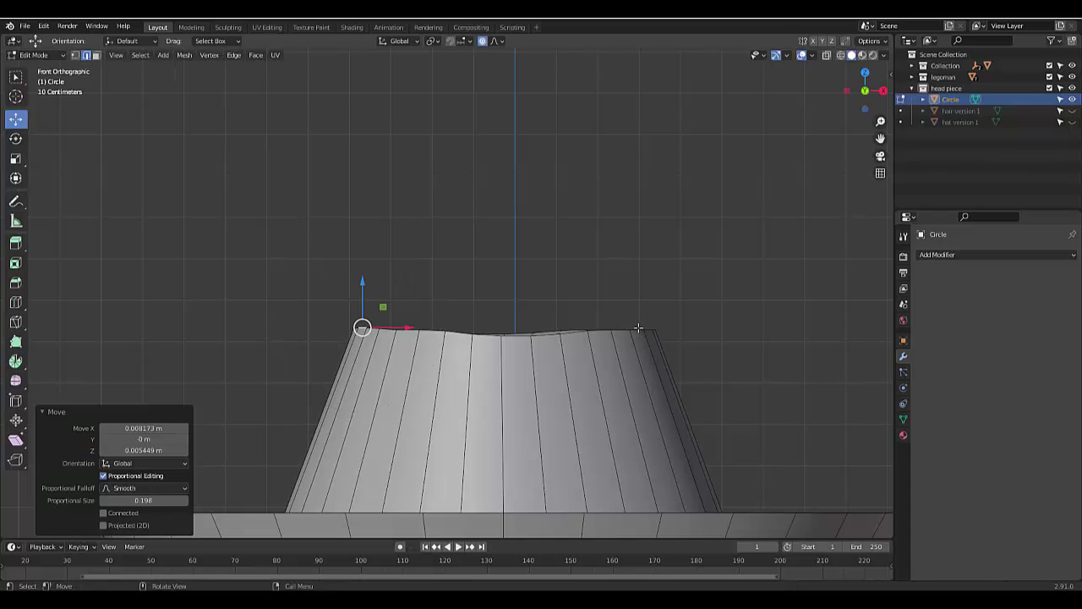
click(639, 328)
drag(638, 328, 634, 322)
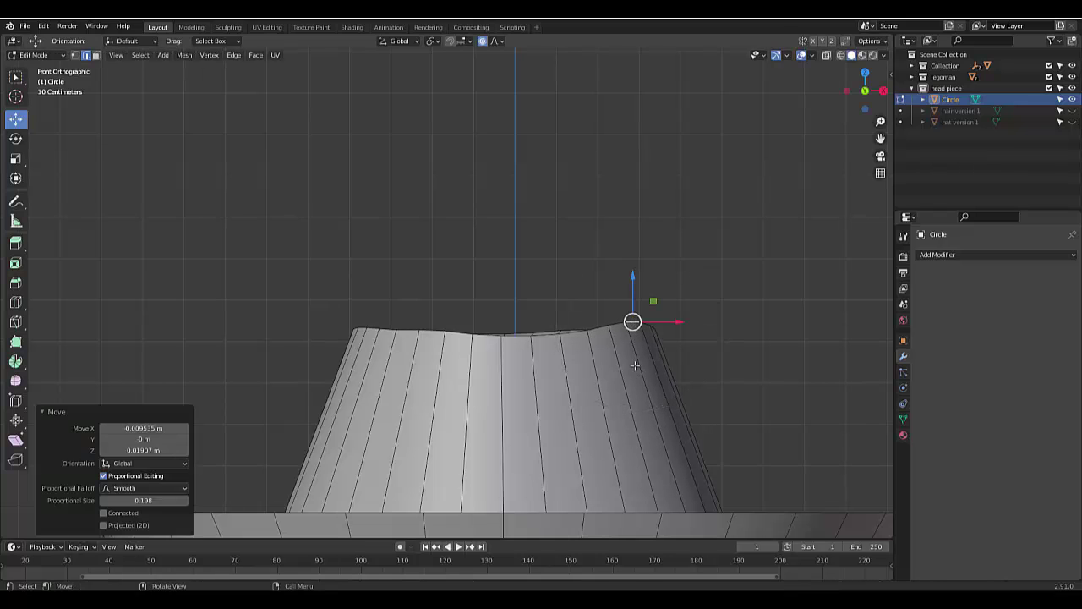
scroll(633, 322, down, 3)
middle_drag(633, 322, 634, 341)
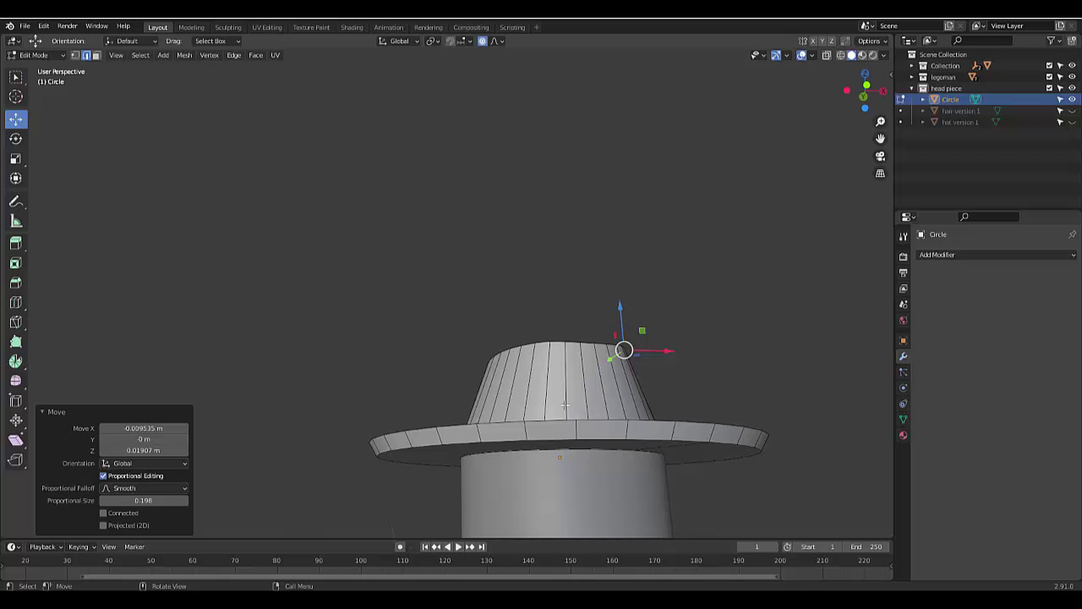
Lift one vertex on the brim's outer edge with a proportional move
middle_drag(752, 438, 751, 457)
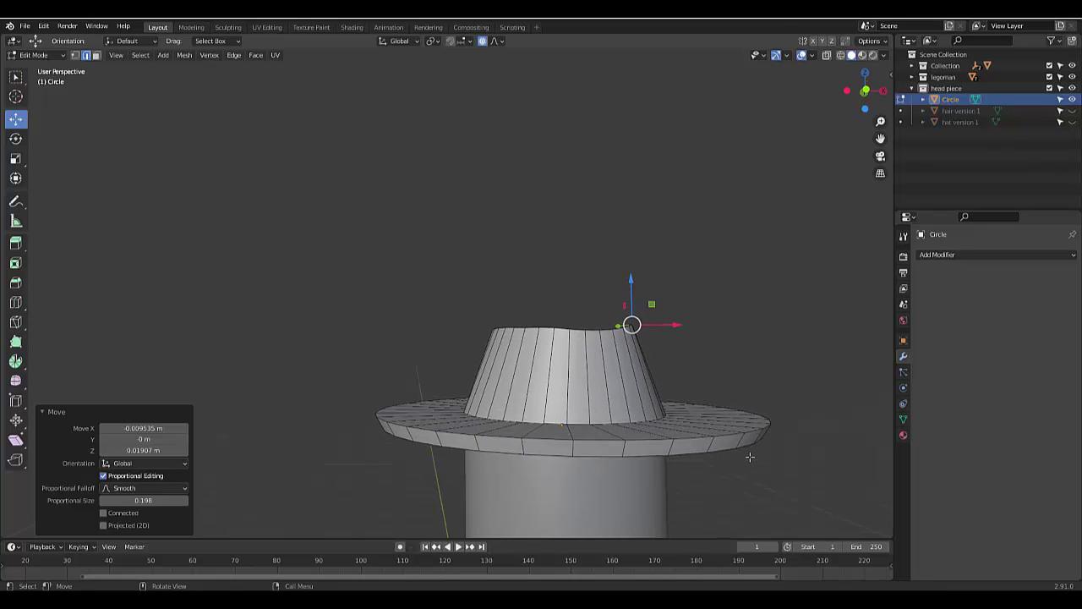
key(g)
right_click(761, 404)
click(769, 419)
key(g)
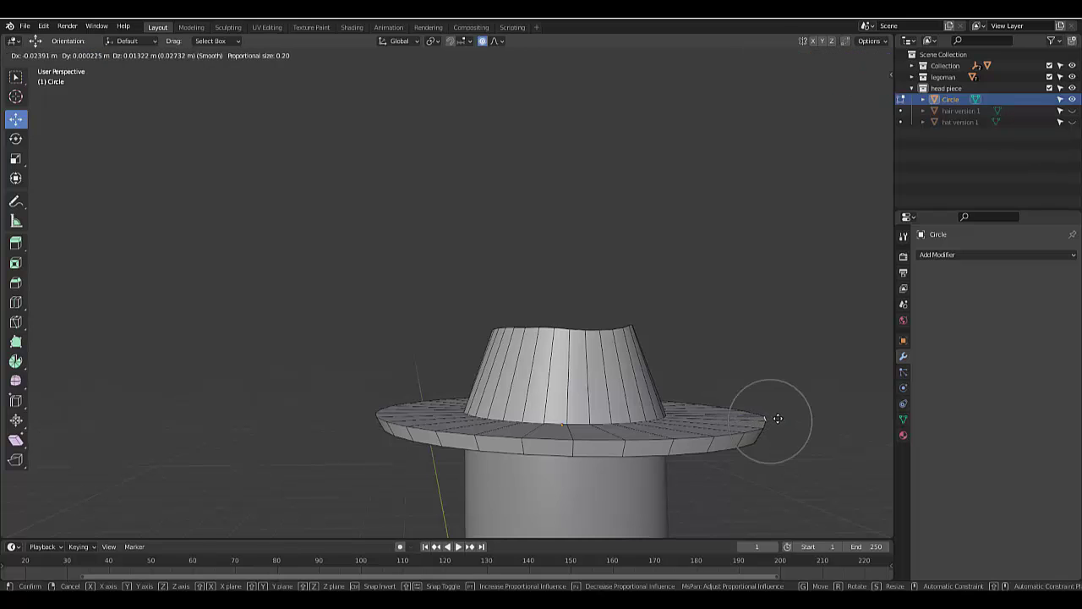
click(781, 415)
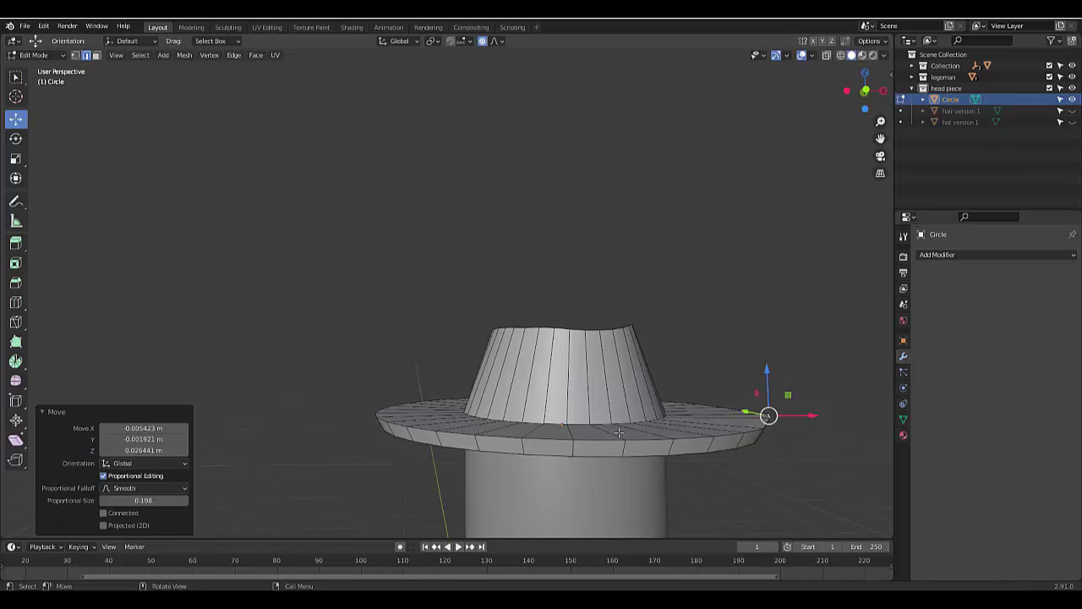
Add a centred edge loop around the hat brim
middle_drag(619, 432, 679, 447)
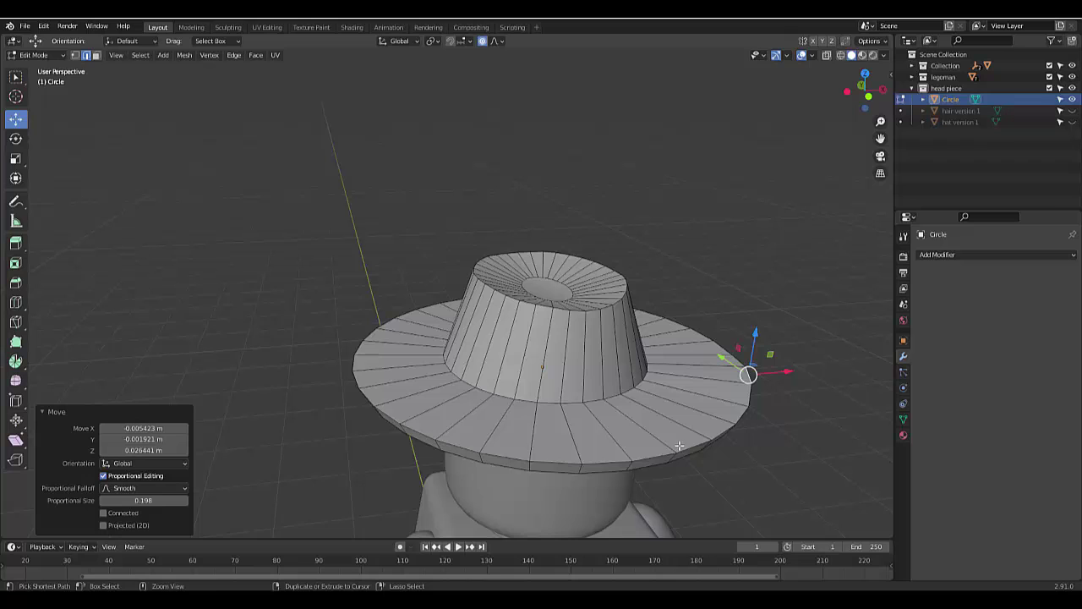
key(ctrl+r)
click(668, 441)
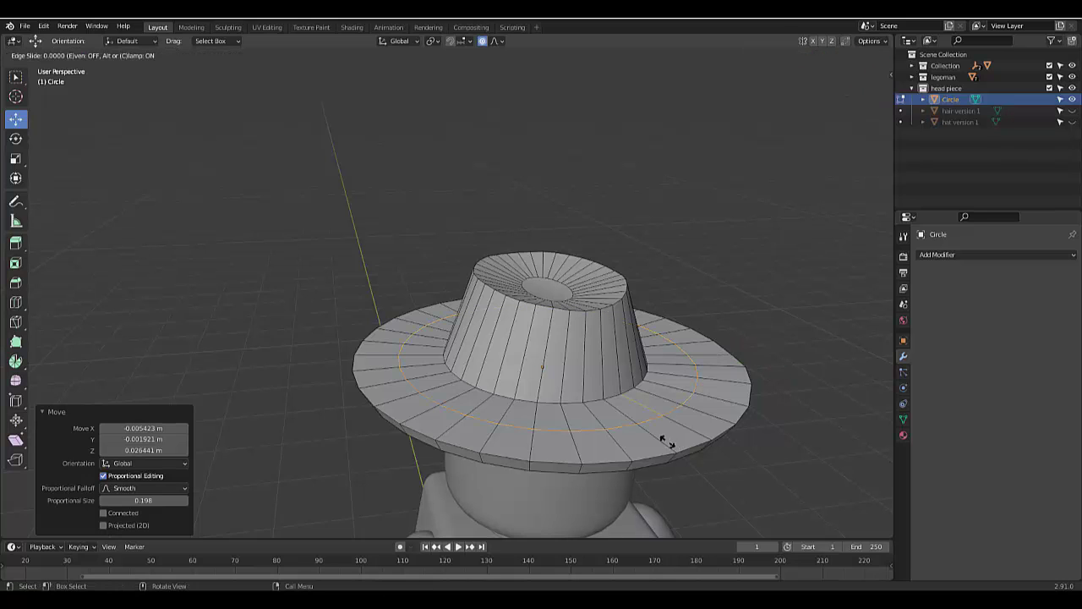
right_click(668, 441)
scroll(748, 435, up, 3)
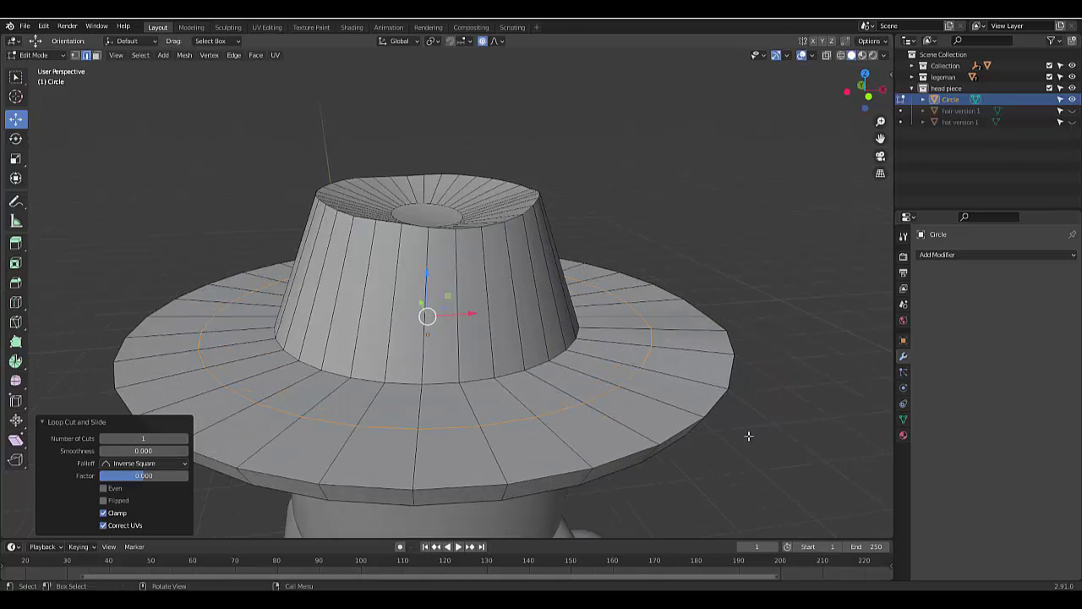
Warp the brim by proportionally moving outer-edge vertices on its side, front and far side
key(g)
right_click(121, 353)
click(119, 350)
key(g)
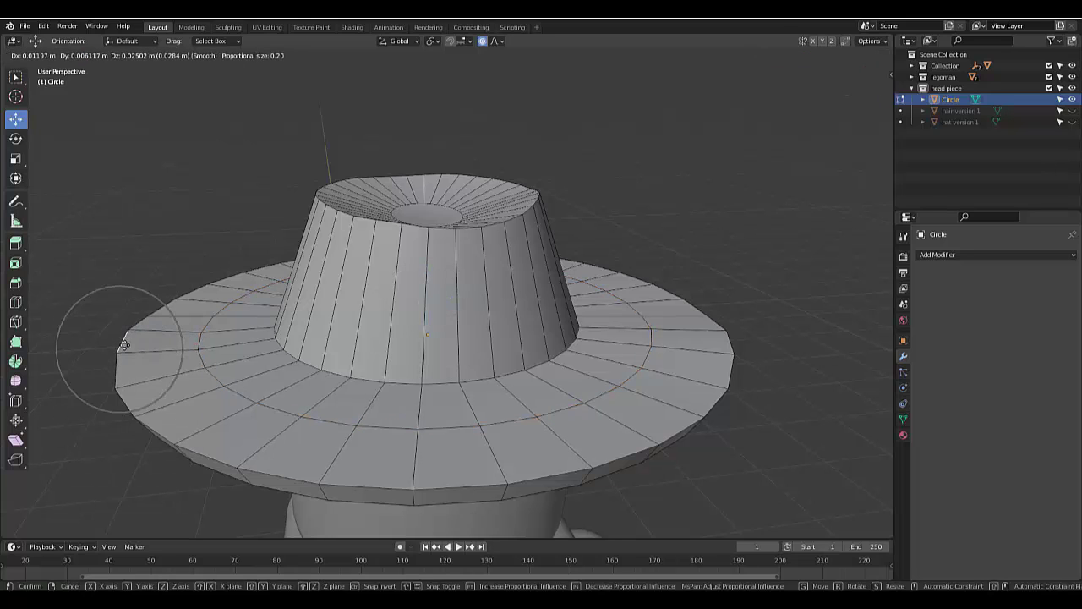
click(125, 345)
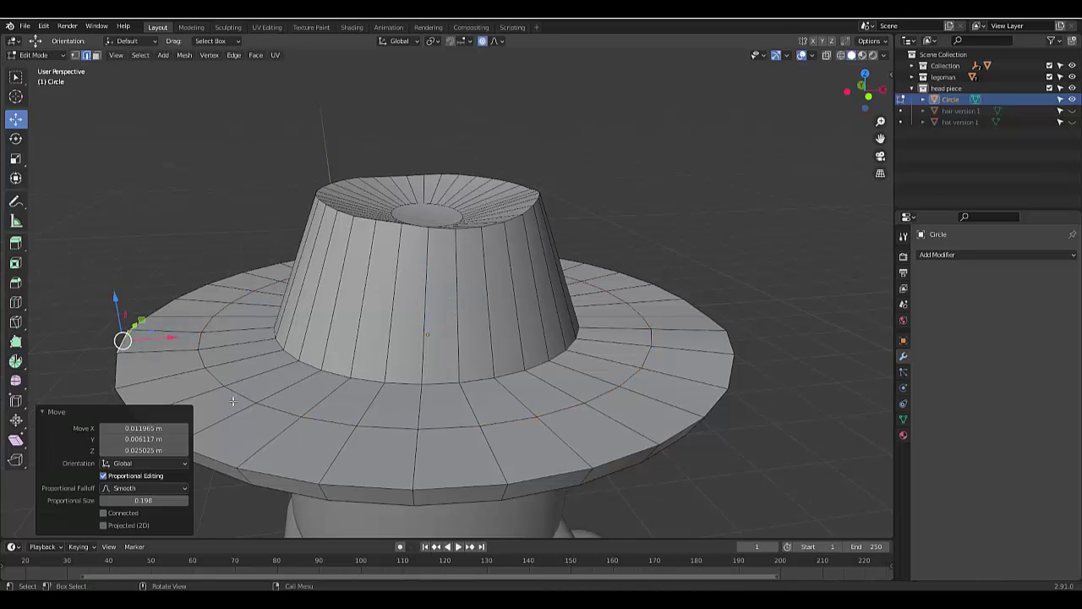
click(346, 483)
key(g)
click(346, 483)
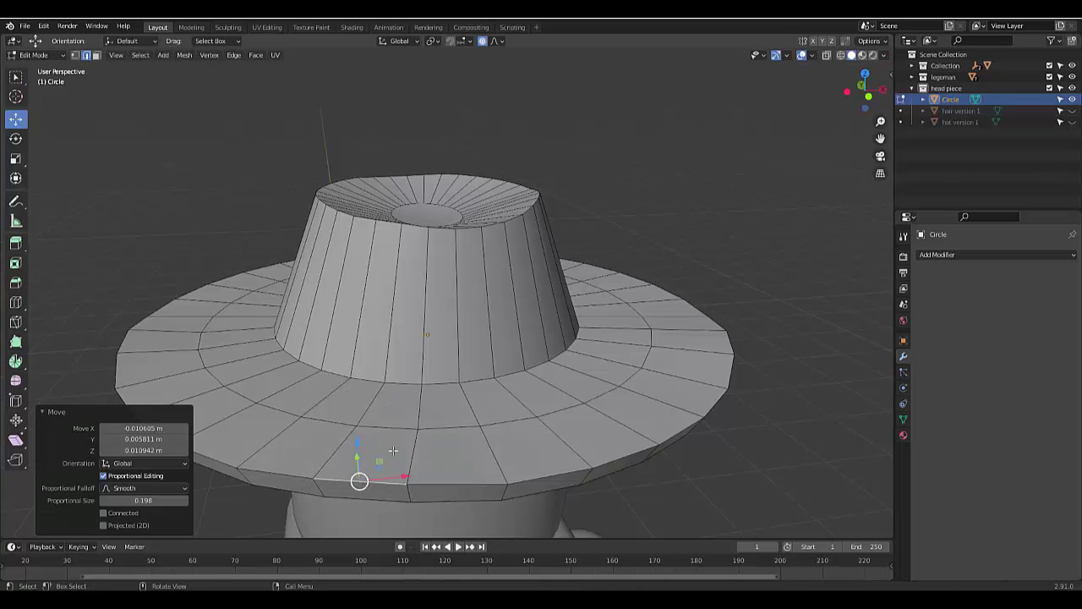
click(594, 263)
key(g)
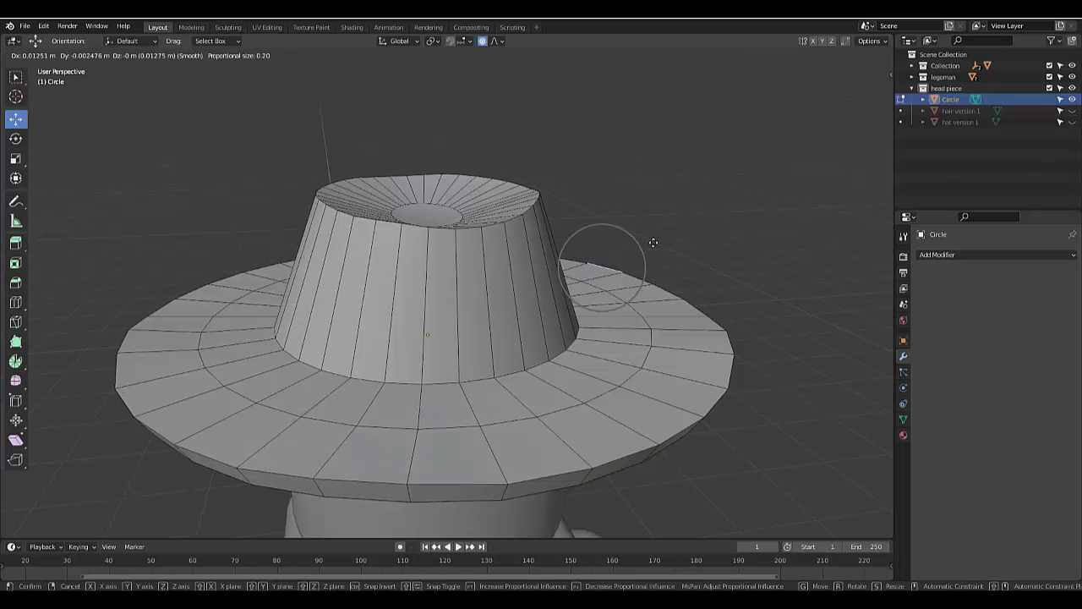
click(653, 246)
middle_drag(653, 246, 567, 271)
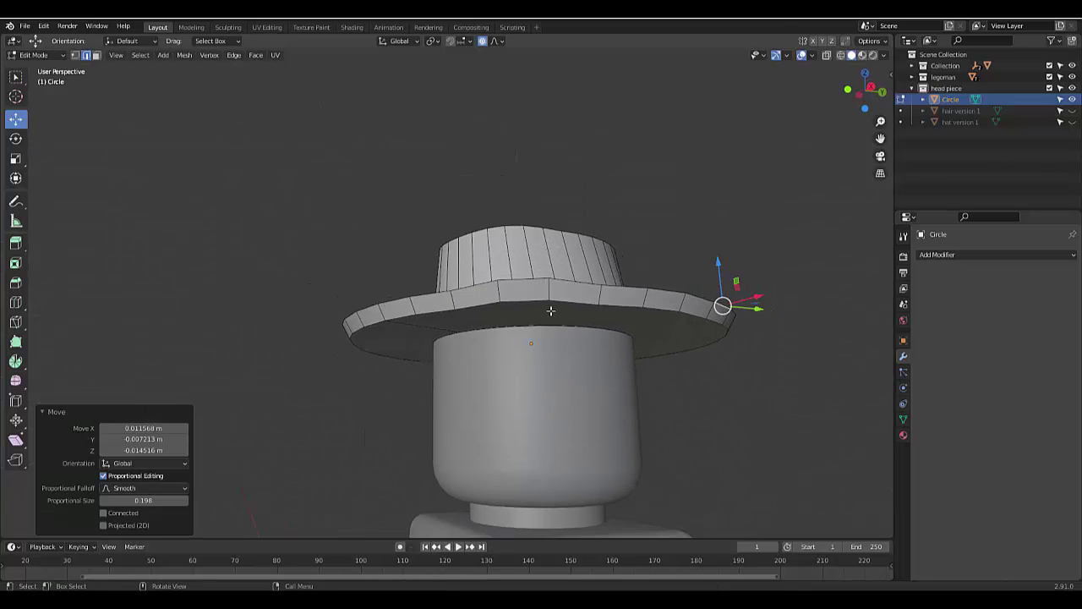
In front view, move a brim vertex near the crown with smooth falloff, up 0.015716 m and -0.096735 m along X
key(KP_1)
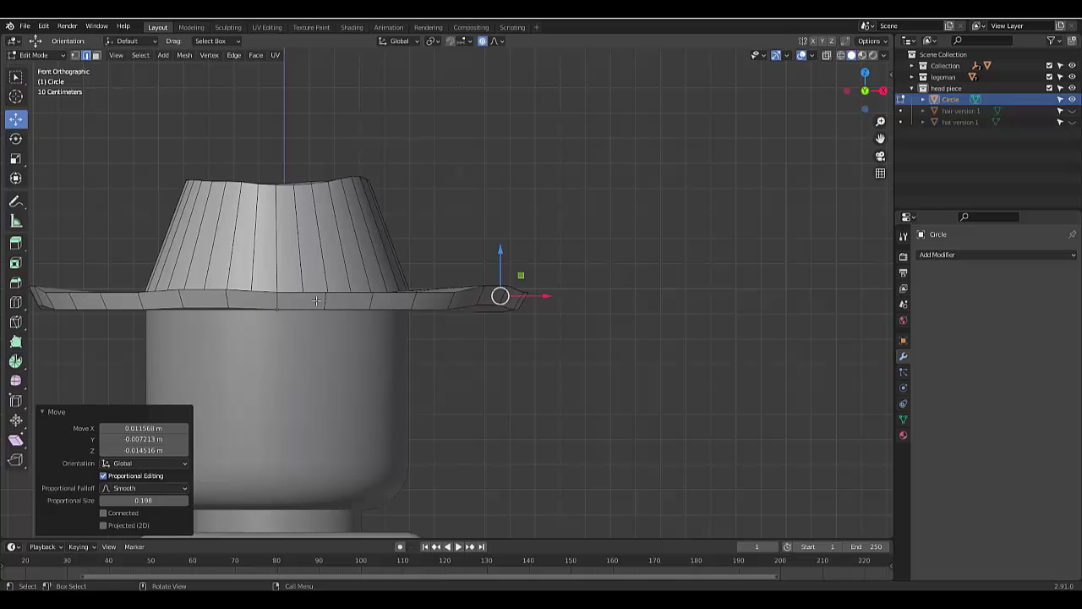
click(334, 294)
key(g)
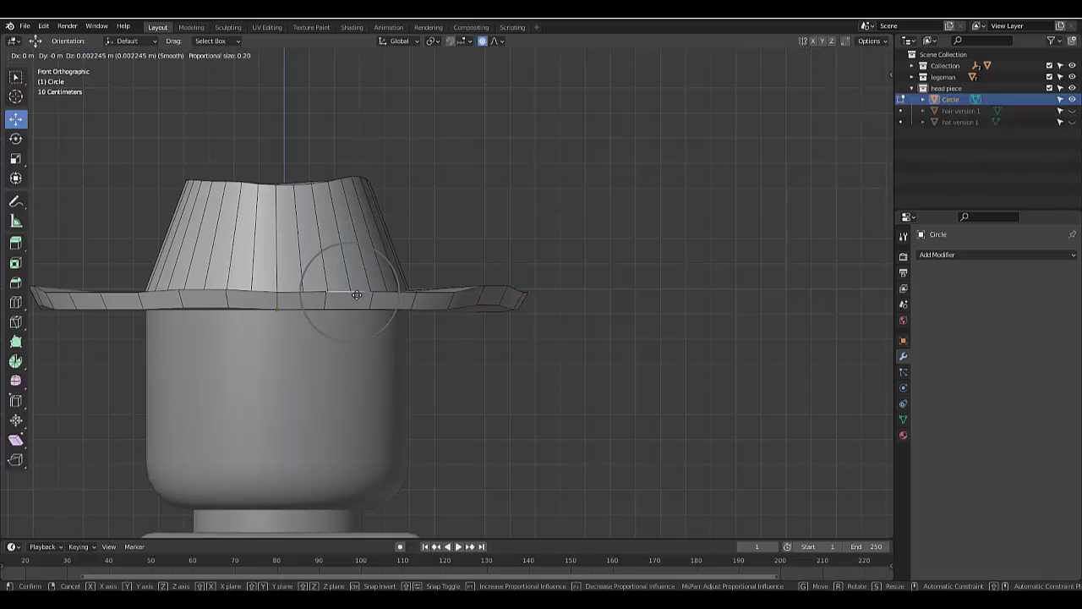
click(355, 291)
Zoom and orbit around the hat to inspect the newly warped brim
scroll(251, 302, down, 6)
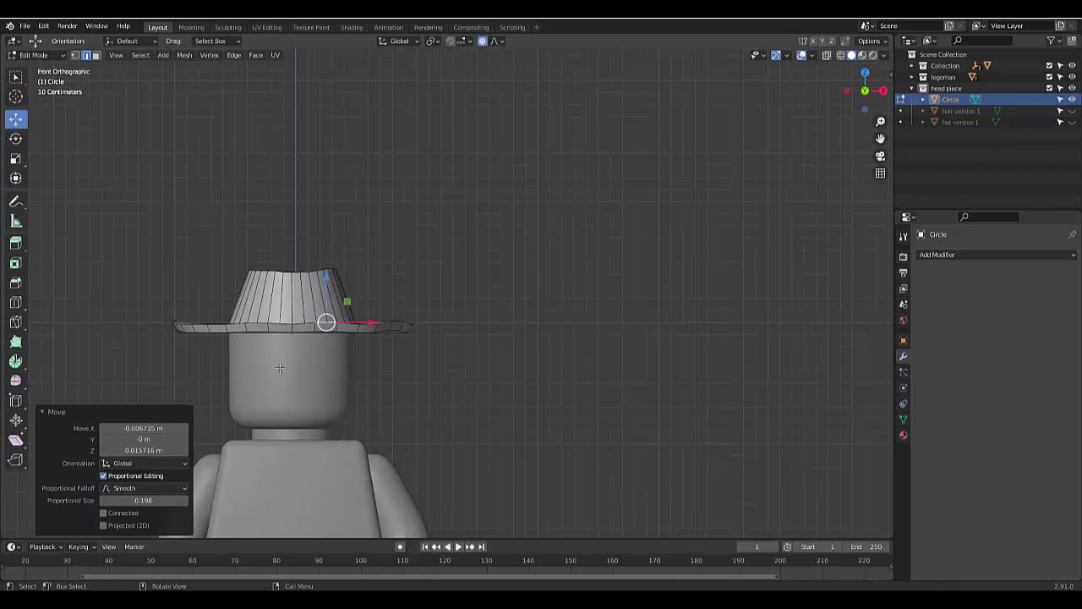
scroll(251, 302, up, 6)
scroll(240, 327, down, 1)
scroll(240, 327, down, 2)
scroll(254, 330, up, 4)
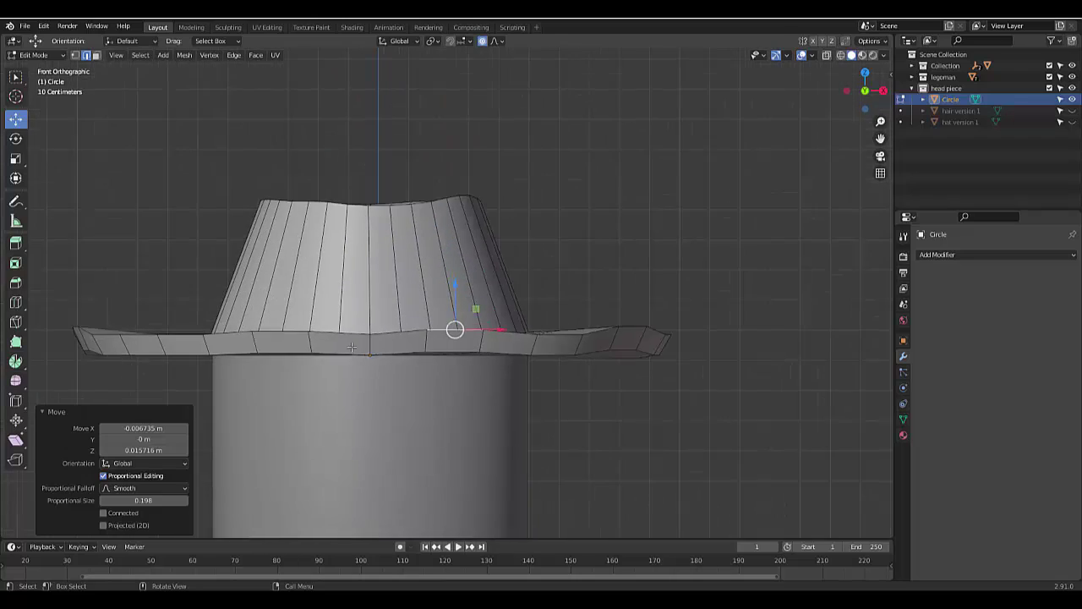
scroll(352, 346, down, 3)
scroll(463, 293, up, 3)
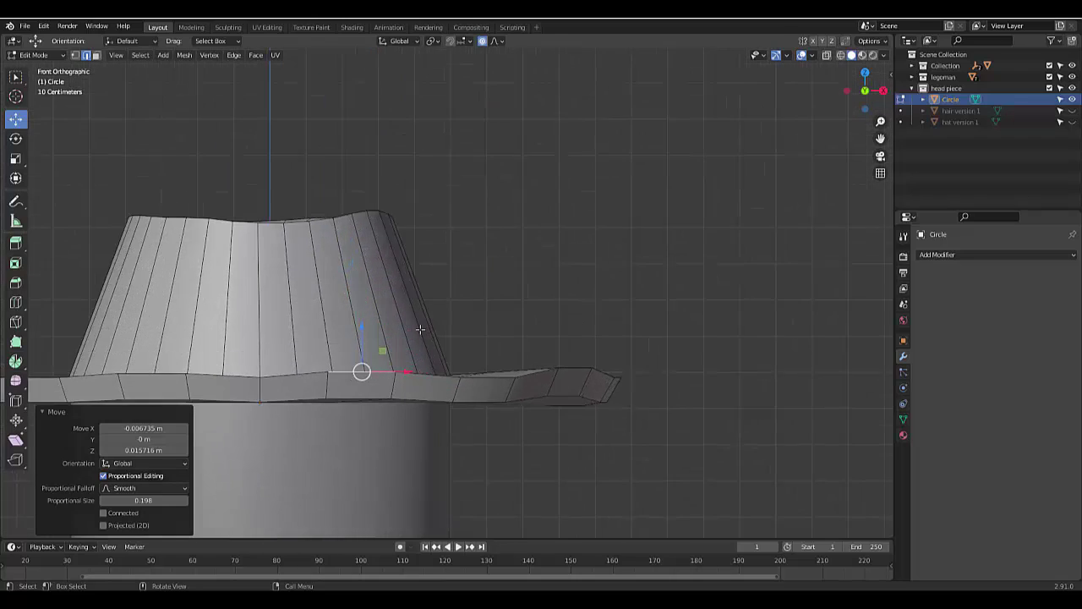
middle_drag(463, 293, 427, 338)
scroll(430, 339, down, 8)
scroll(390, 422, up, 4)
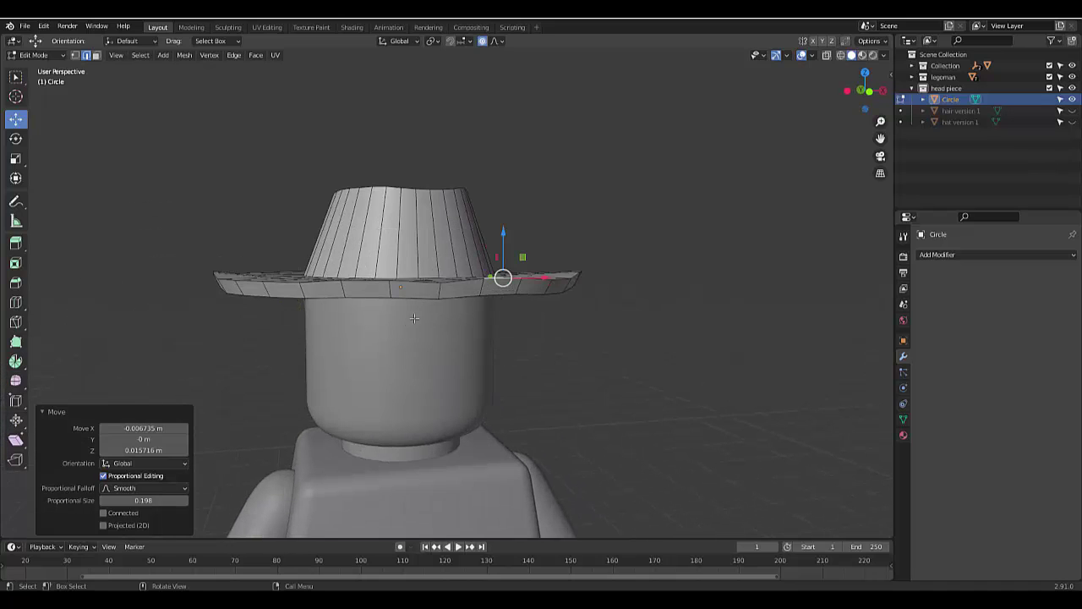
middle_drag(390, 422, 422, 319)
scroll(412, 285, down, 2)
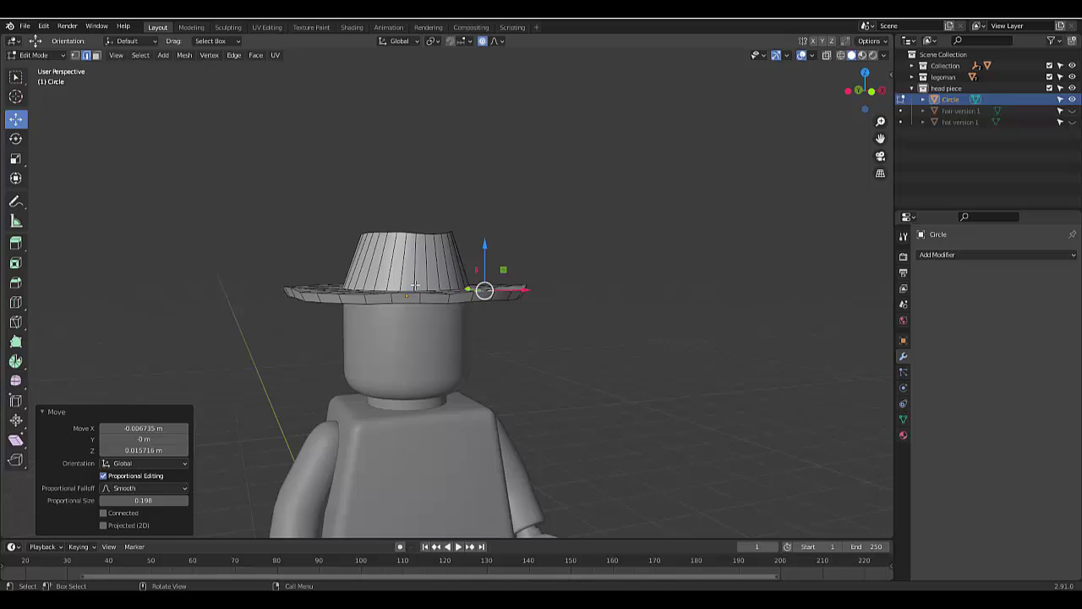
scroll(414, 284, up, 4)
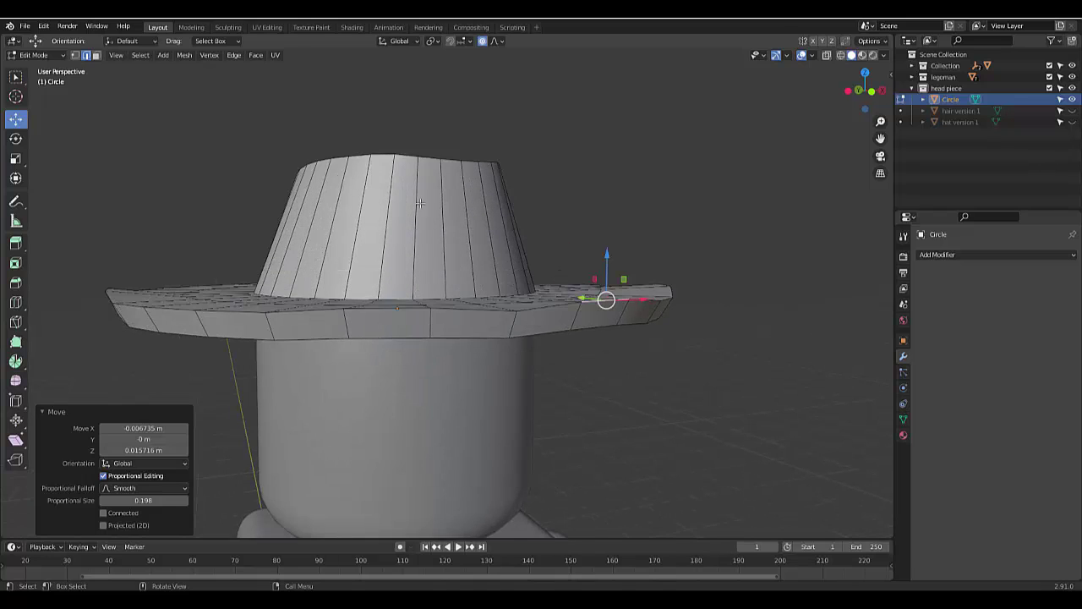